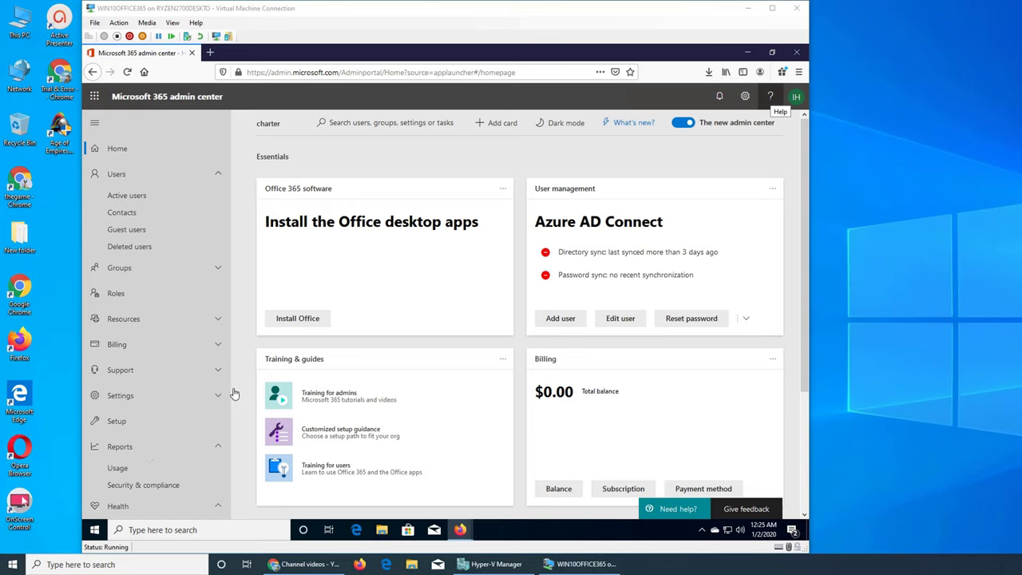
# Expand the Health group in the left navigation to show Service health, Message center and Directory Sync Status
pyautogui.scroll(-2, 182, 415)
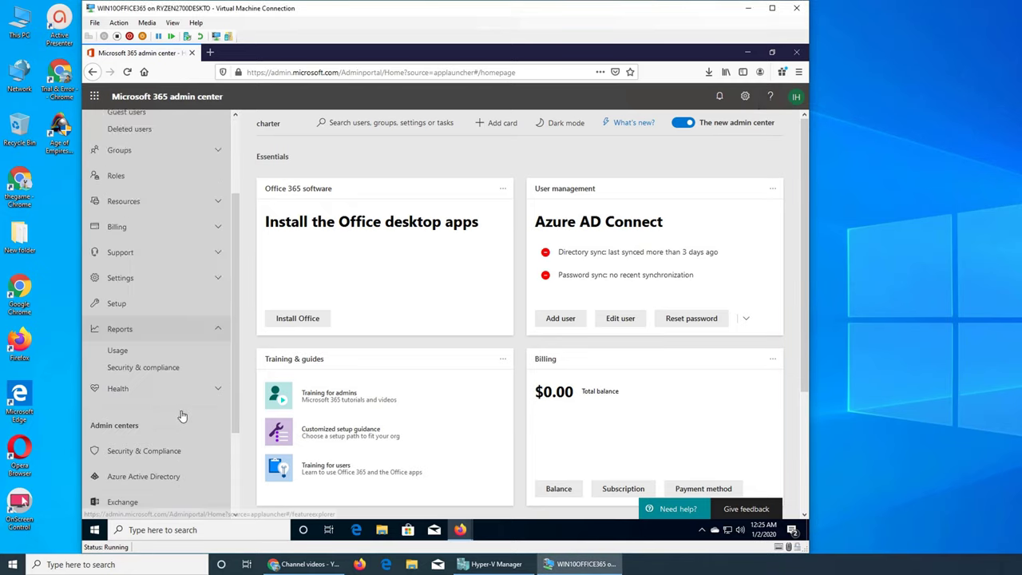
pyautogui.scroll(-2, 182, 399)
pyautogui.click(120, 265)
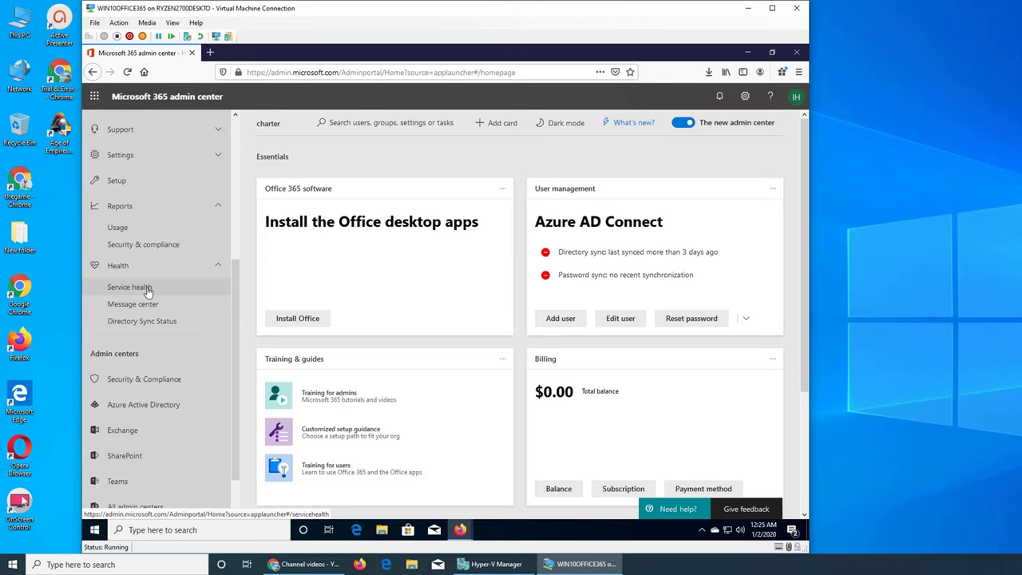
# Open Service health and scroll through the All services list of 19 Healthy services
pyautogui.click(146, 292)
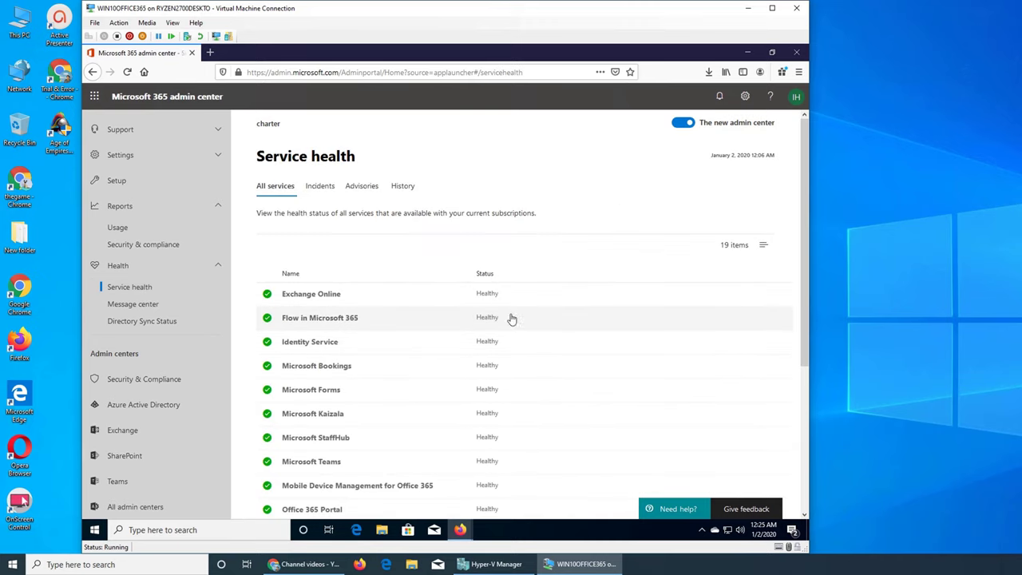
pyautogui.scroll(-3, 514, 315)
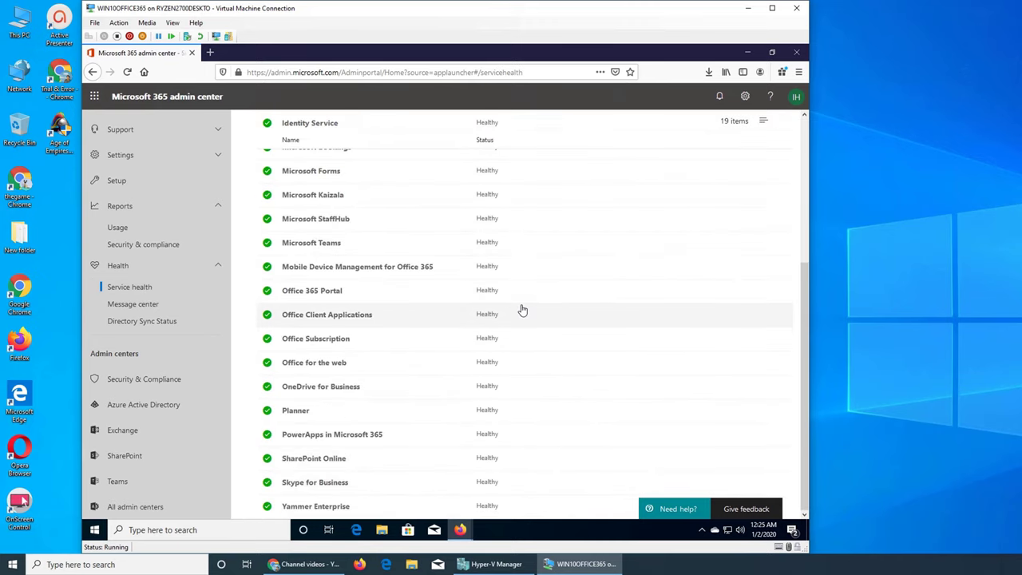
pyautogui.scroll(3, 513, 380)
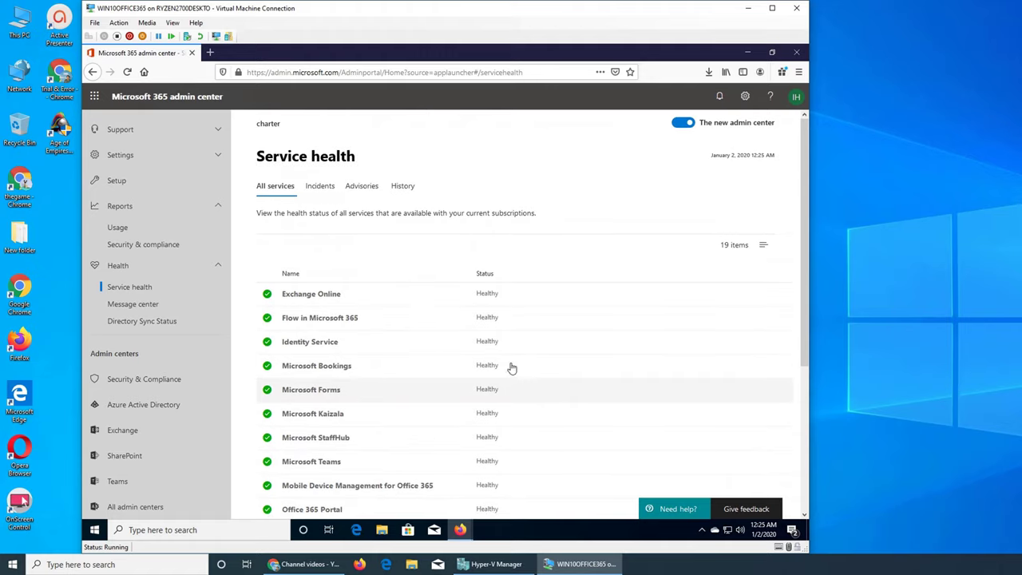
pyautogui.scroll(-3, 490, 304)
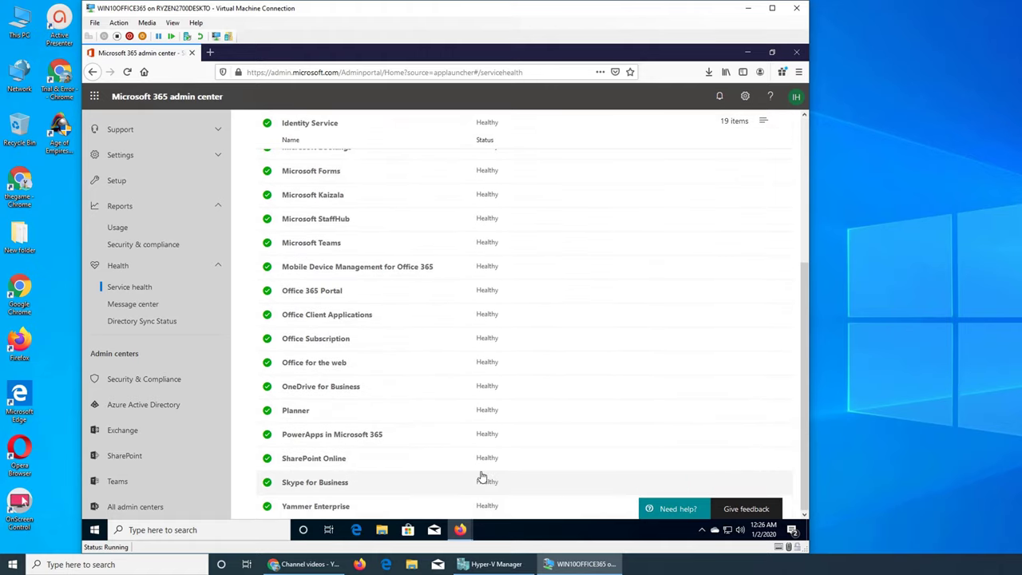
pyautogui.scroll(3, 482, 476)
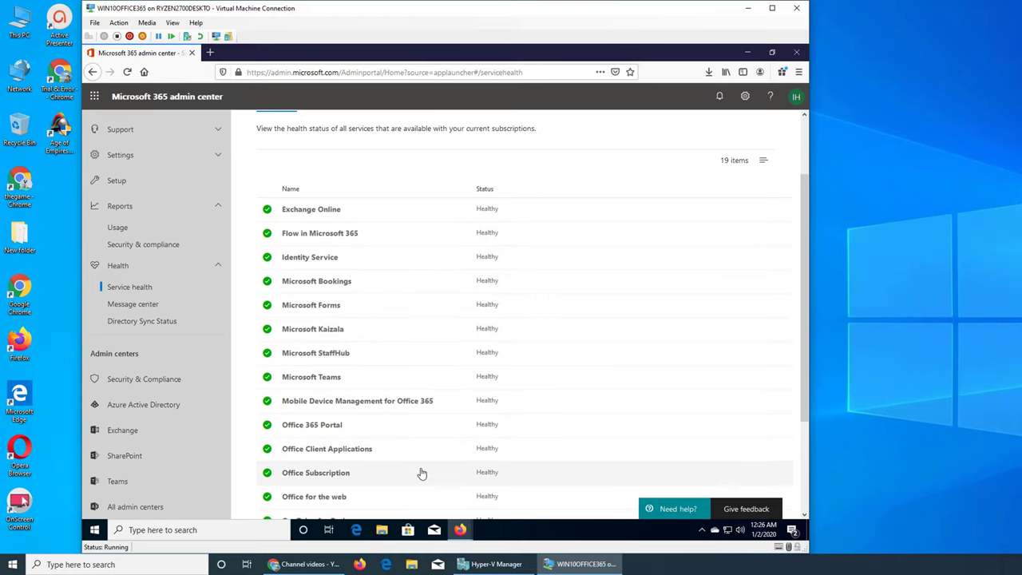
pyautogui.scroll(-3, 421, 472)
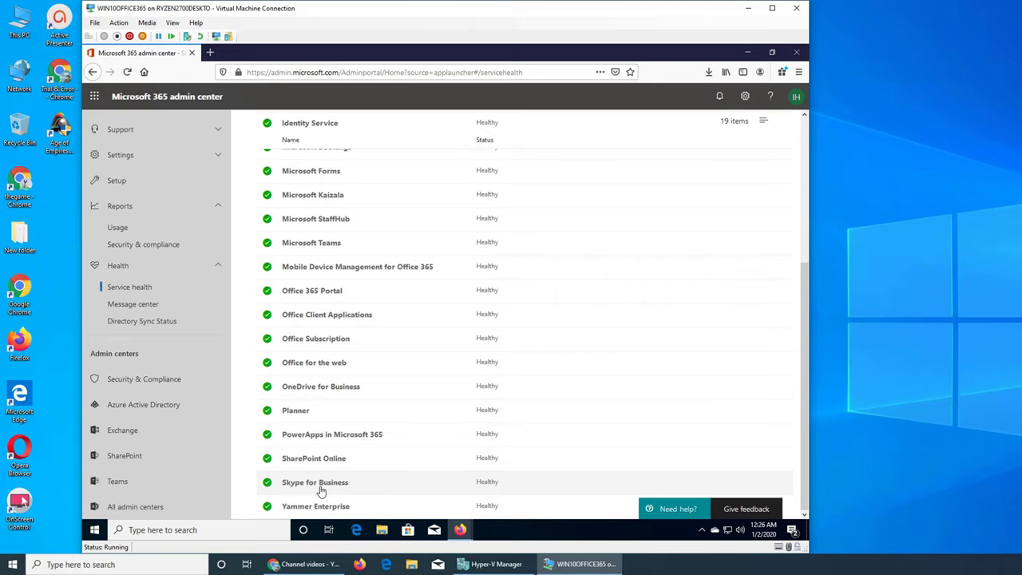
pyautogui.scroll(3, 322, 493)
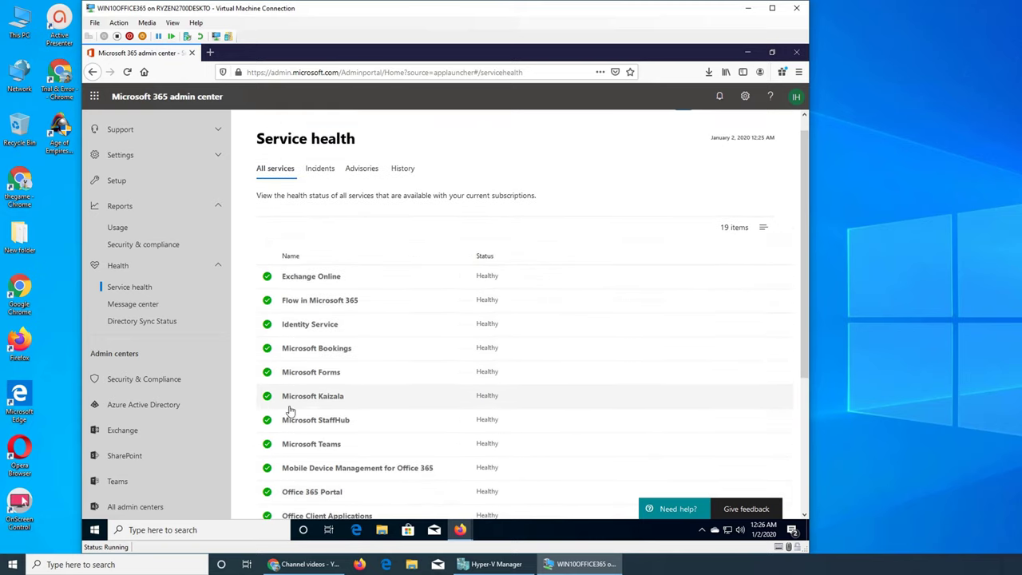
# Look through the Incidents, Advisories and History tabs, then scroll the All services list
pyautogui.click(316, 171)
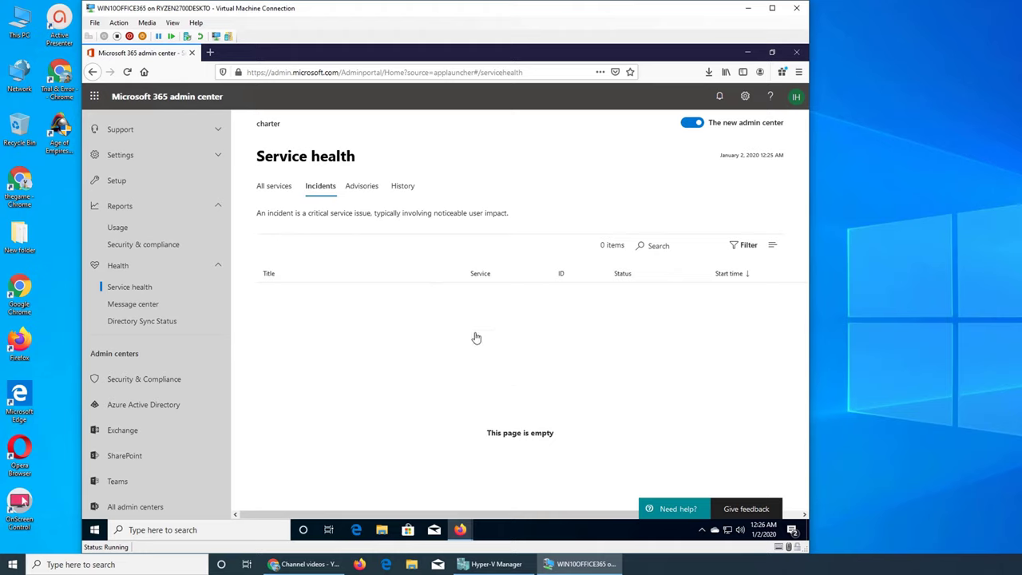
pyautogui.click(360, 183)
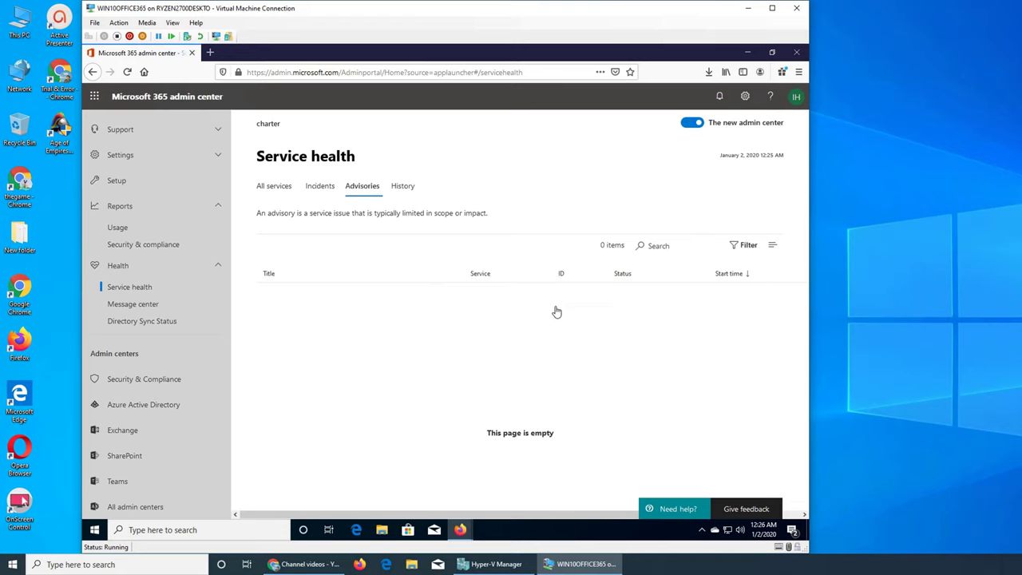
pyautogui.click(404, 189)
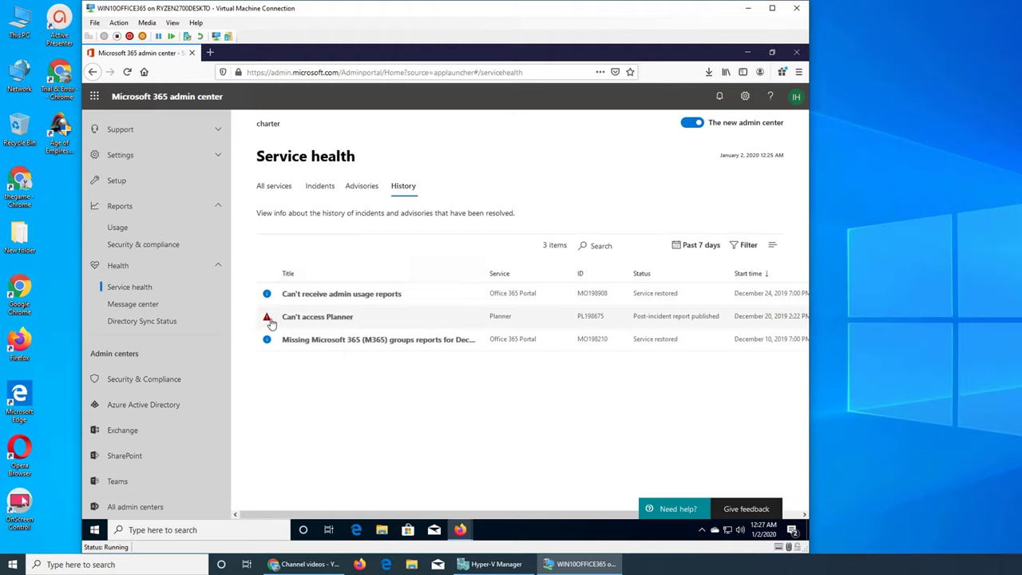
pyautogui.click(275, 187)
pyautogui.scroll(-5, 399, 292)
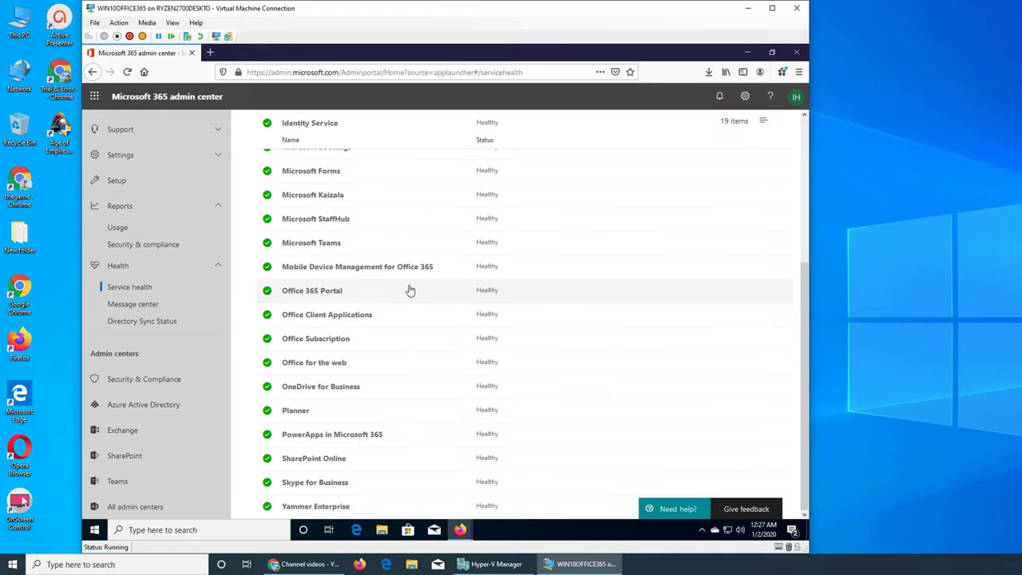
pyautogui.scroll(3, 417, 303)
pyautogui.scroll(-3, 417, 304)
pyautogui.scroll(3, 418, 304)
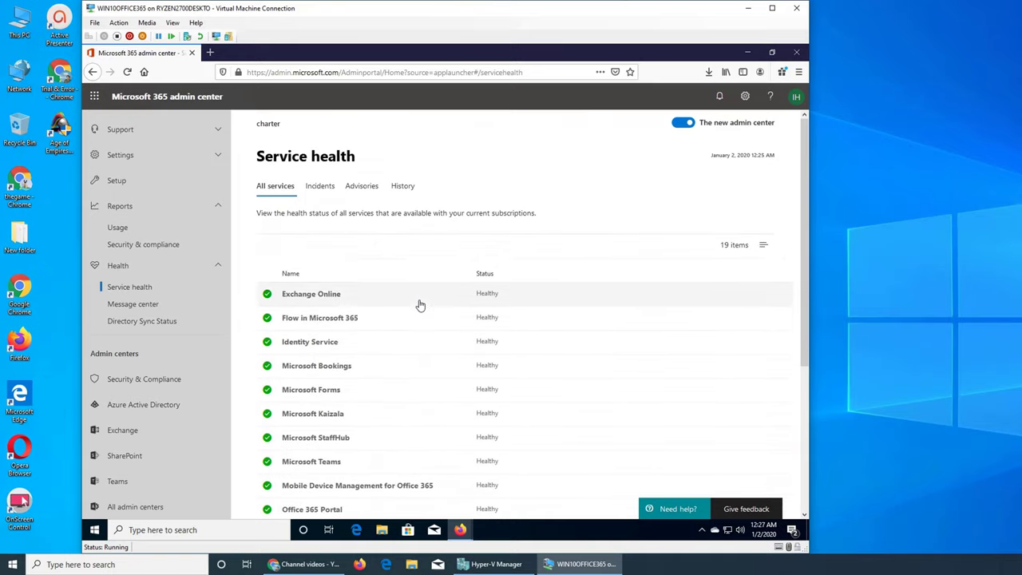
# Recheck each tab and the list layout options, ending on the empty Advisories tab with 0 items
pyautogui.click(321, 188)
pyautogui.click(361, 190)
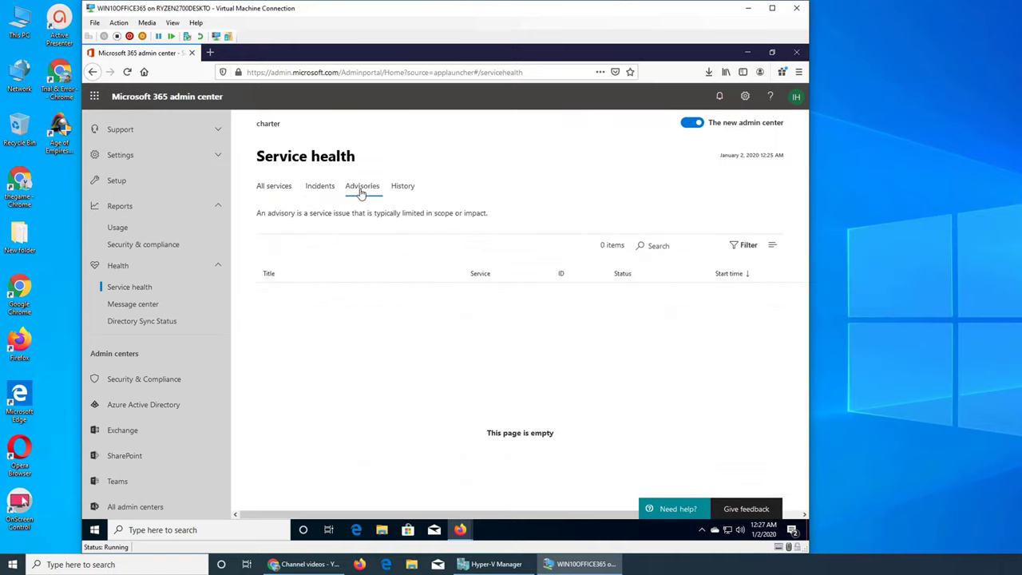
pyautogui.click(401, 188)
pyautogui.click(280, 187)
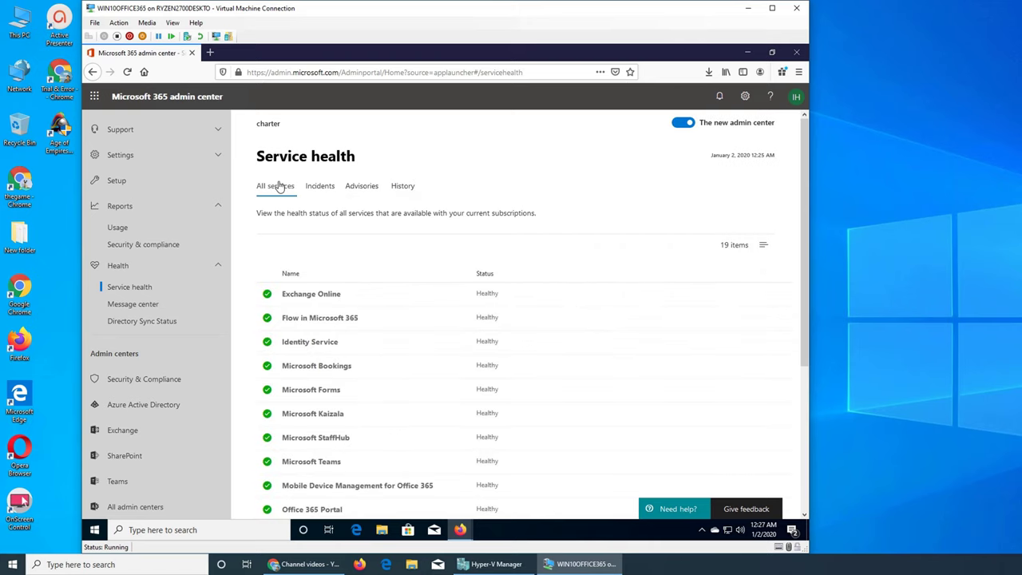
pyautogui.scroll(-3, 681, 253)
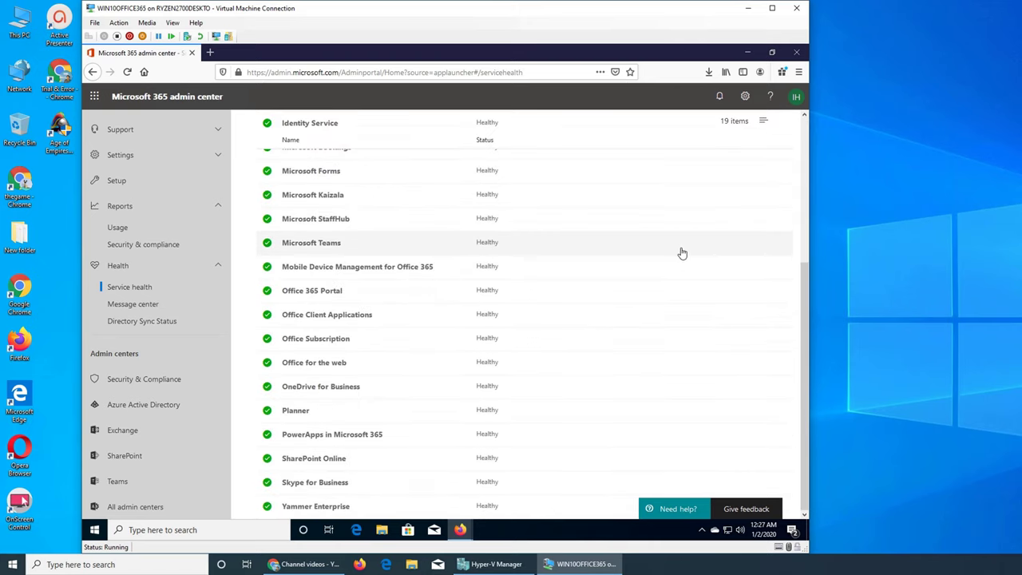
pyautogui.scroll(3, 681, 253)
pyautogui.scroll(-3, 511, 283)
pyautogui.scroll(3, 527, 344)
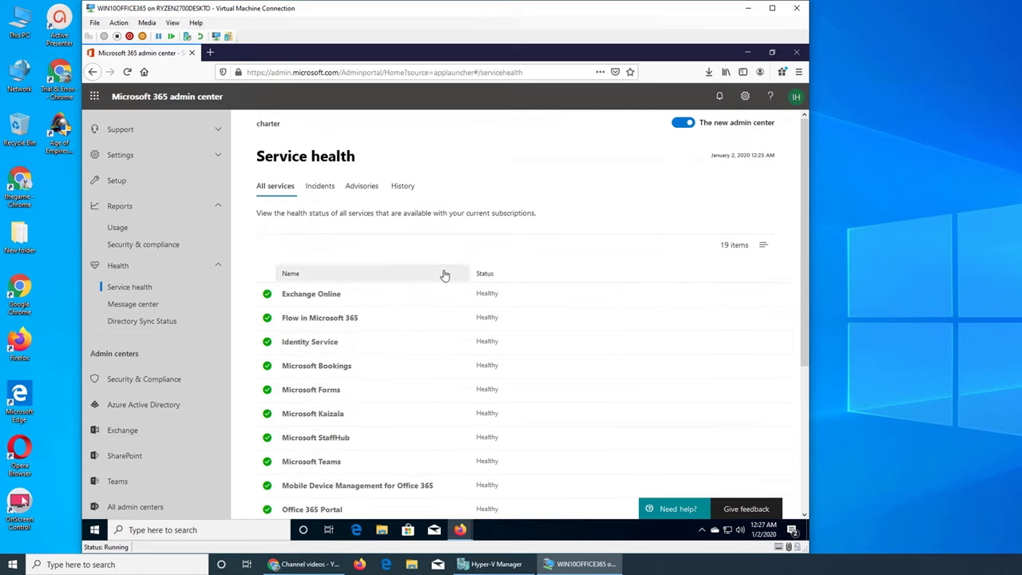
pyautogui.click(763, 245)
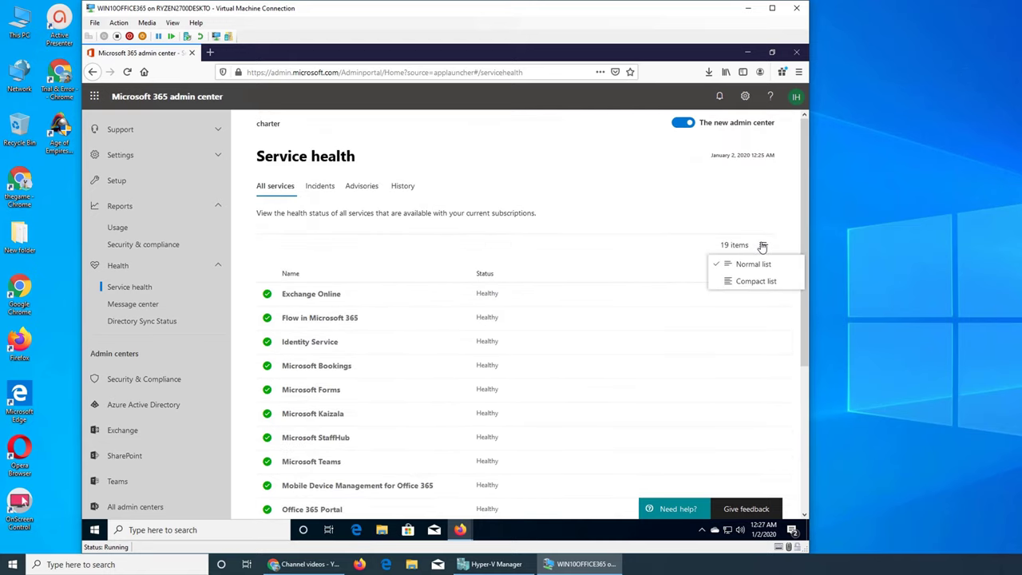
pyautogui.click(366, 189)
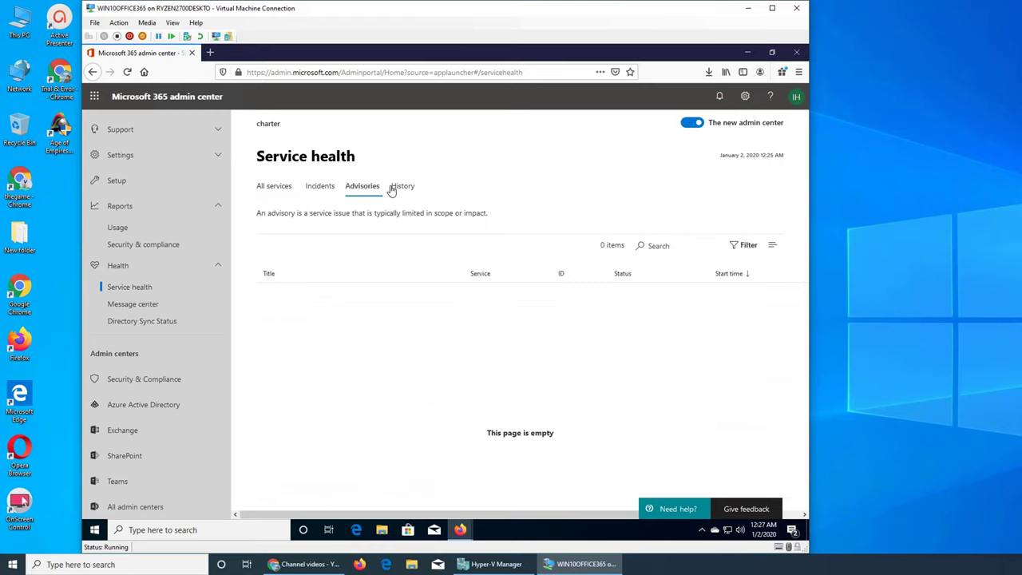
# Show the History tab's three resolved issues and widen the window to reveal the End time column
pyautogui.click(401, 190)
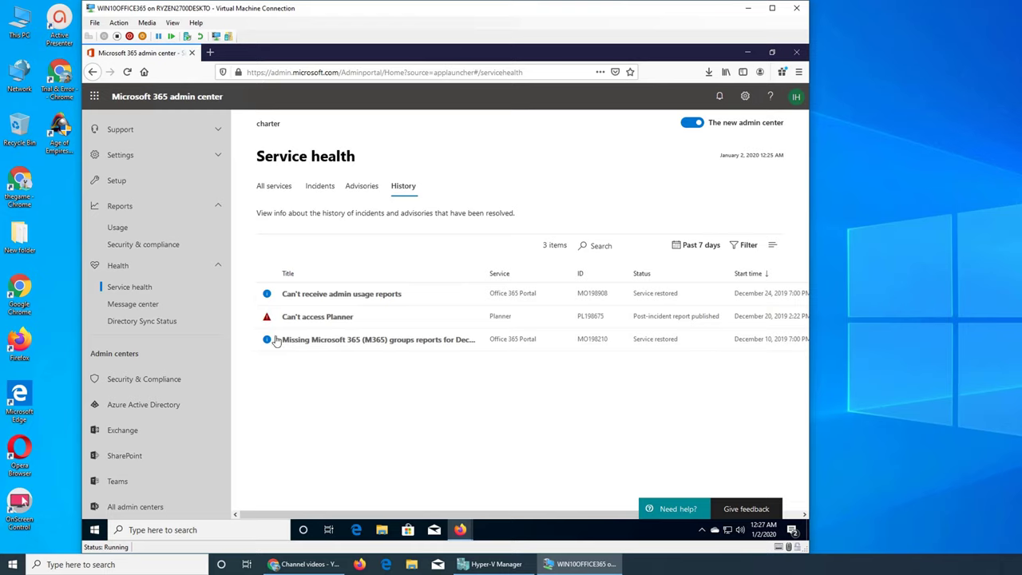
pyautogui.moveTo(267, 297)
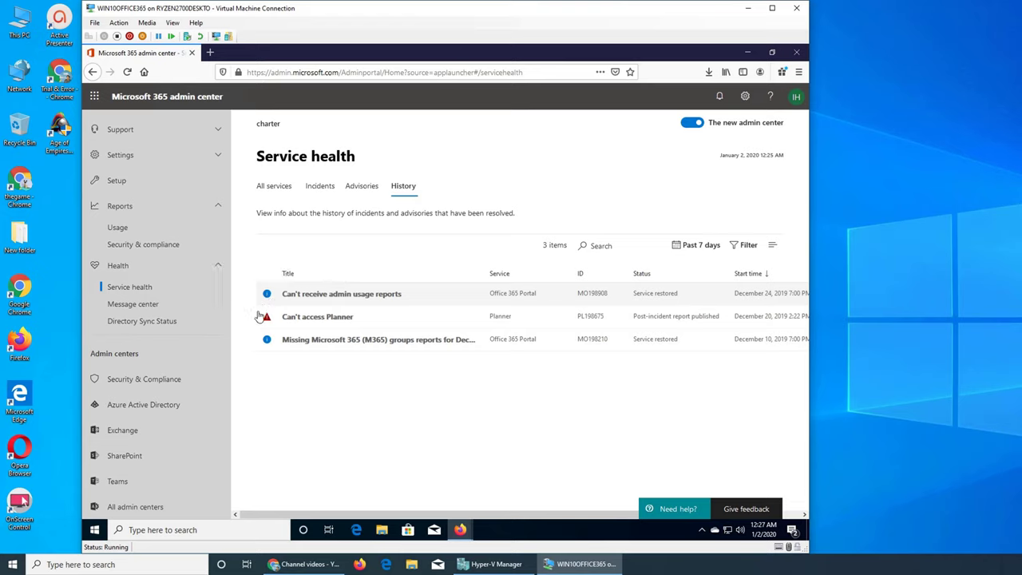
pyautogui.moveTo(268, 319)
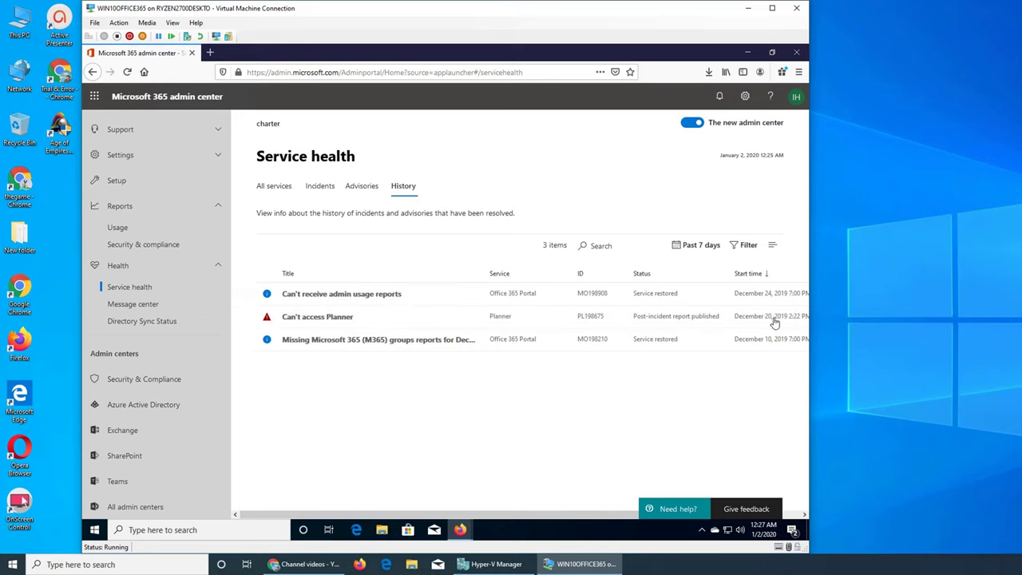
pyautogui.moveTo(808, 134); pyautogui.dragTo(1018, 146)
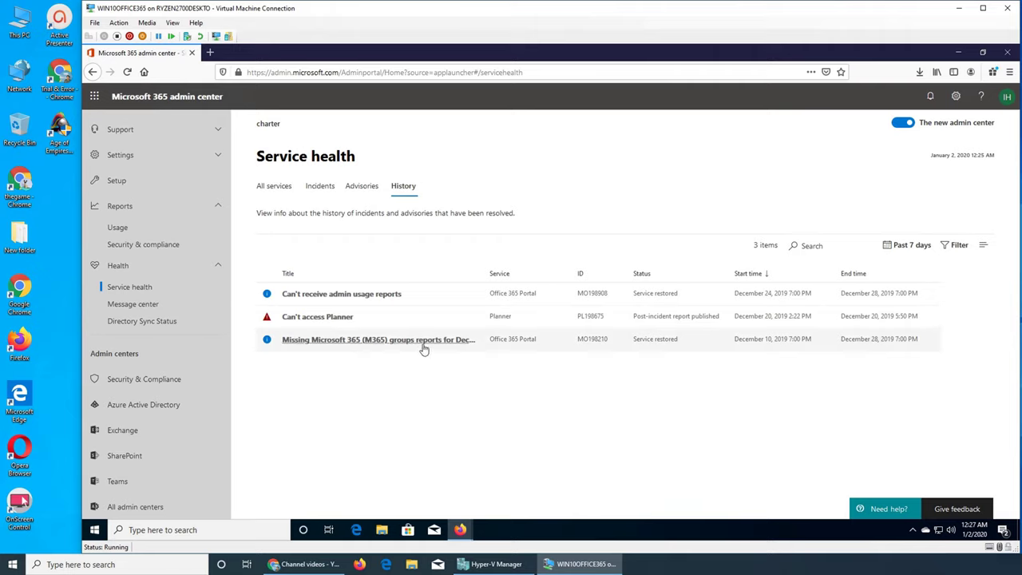
# Open the Missing M365 groups reports issue and read its latest message through root cause and next steps
pyautogui.click(382, 341)
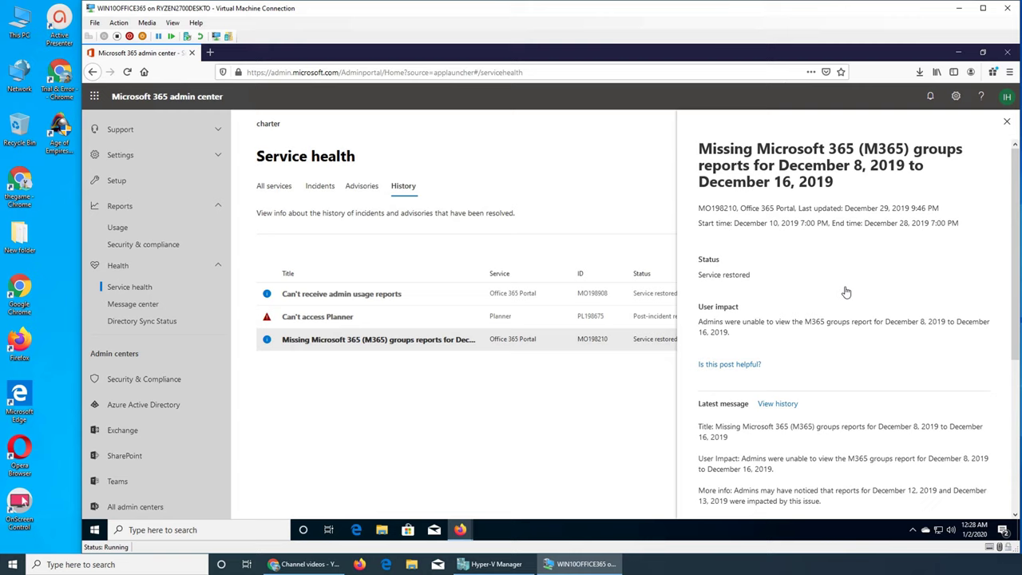
pyautogui.scroll(-3, 846, 293)
pyautogui.scroll(3, 845, 291)
pyautogui.scroll(-3, 804, 286)
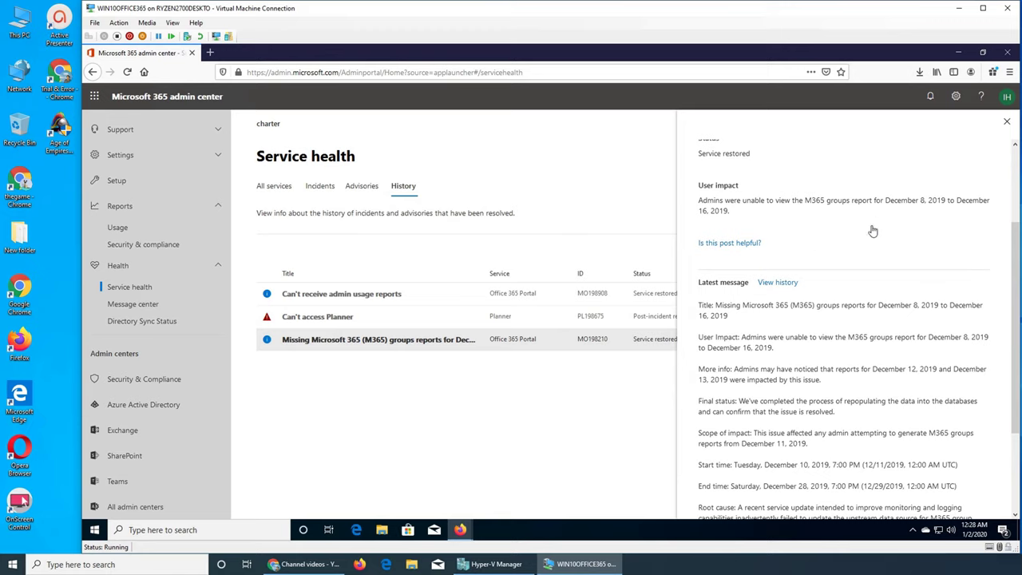
pyautogui.scroll(-3, 866, 285)
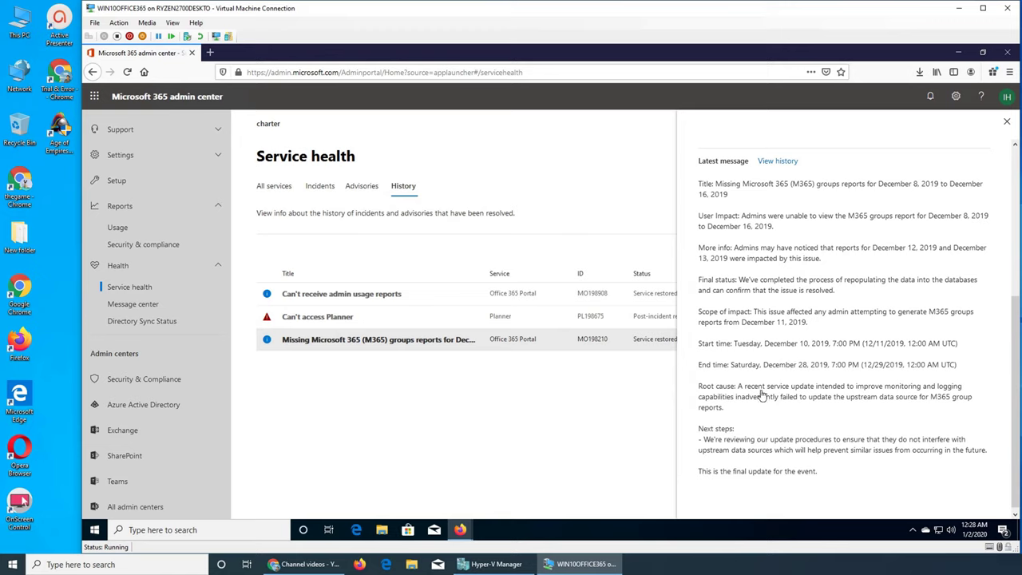
# Open the incident's full update history and expand the December 15, 10:31 AM update
pyautogui.click(778, 162)
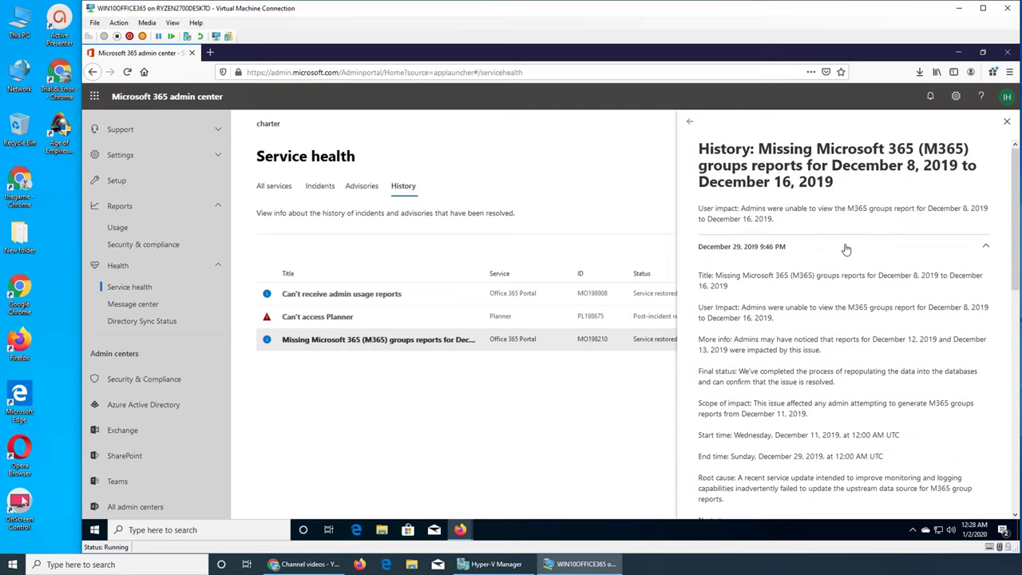
pyautogui.scroll(-5, 846, 250)
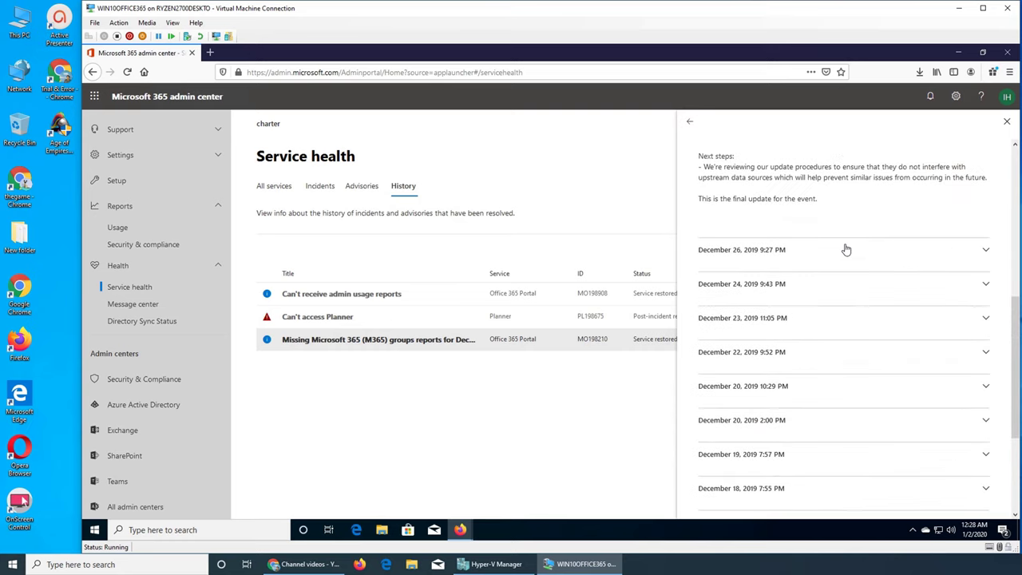
pyautogui.scroll(-3, 843, 428)
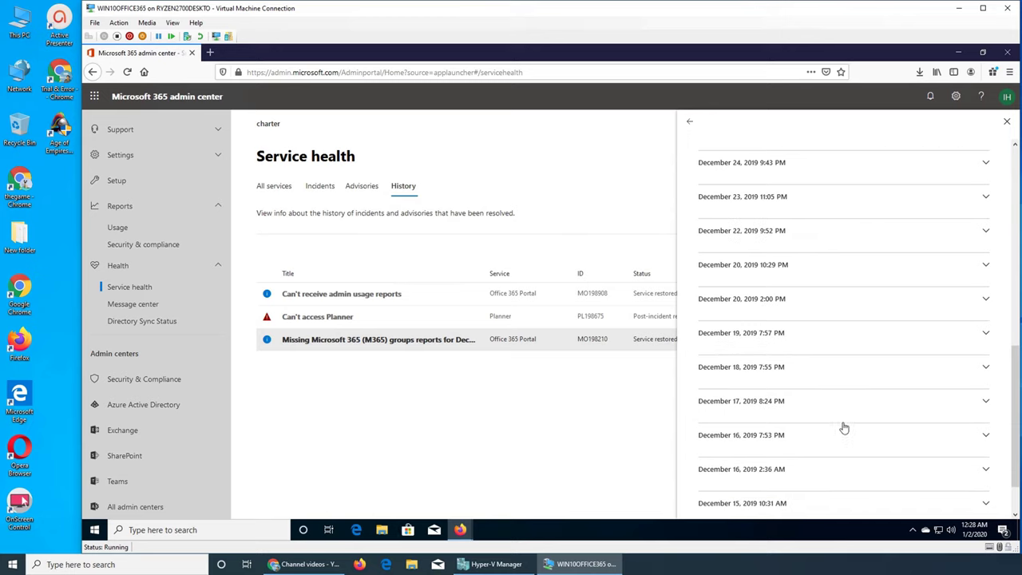
pyautogui.scroll(-1, 894, 391)
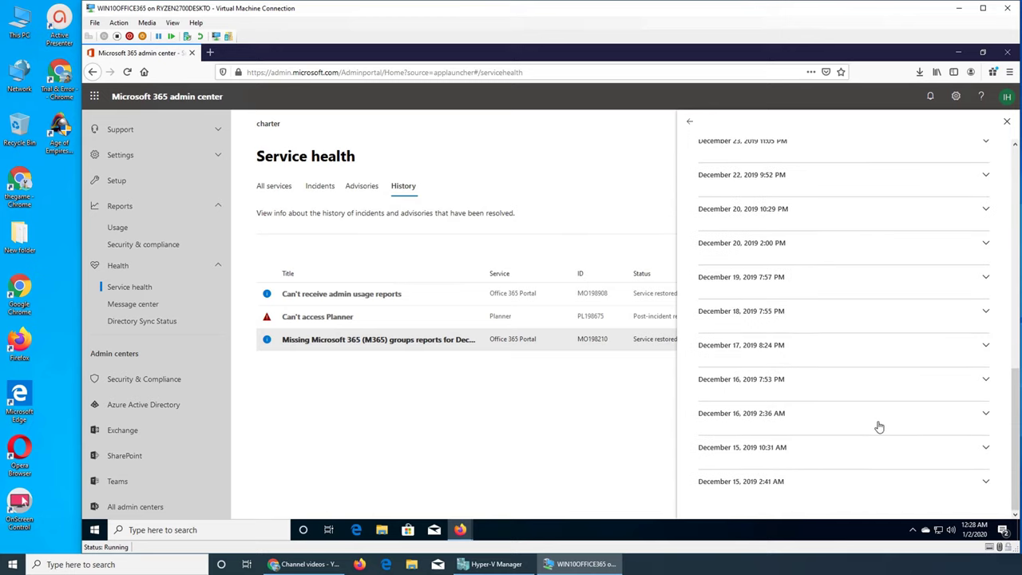
pyautogui.click(757, 455)
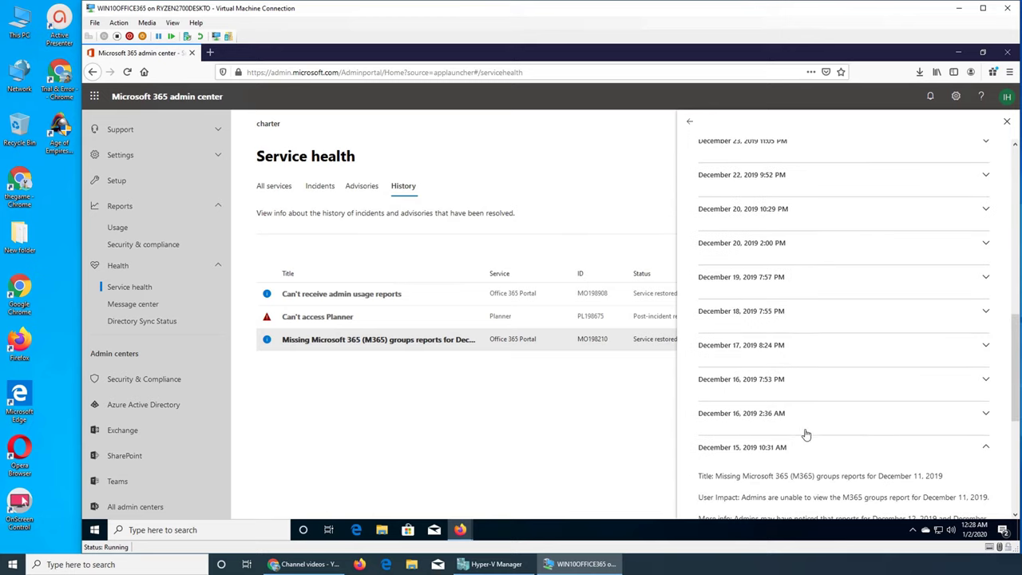
pyautogui.scroll(-3, 805, 431)
# Expand the December 16, 23, 24 and 26 updates, then close the panel
pyautogui.click(756, 258)
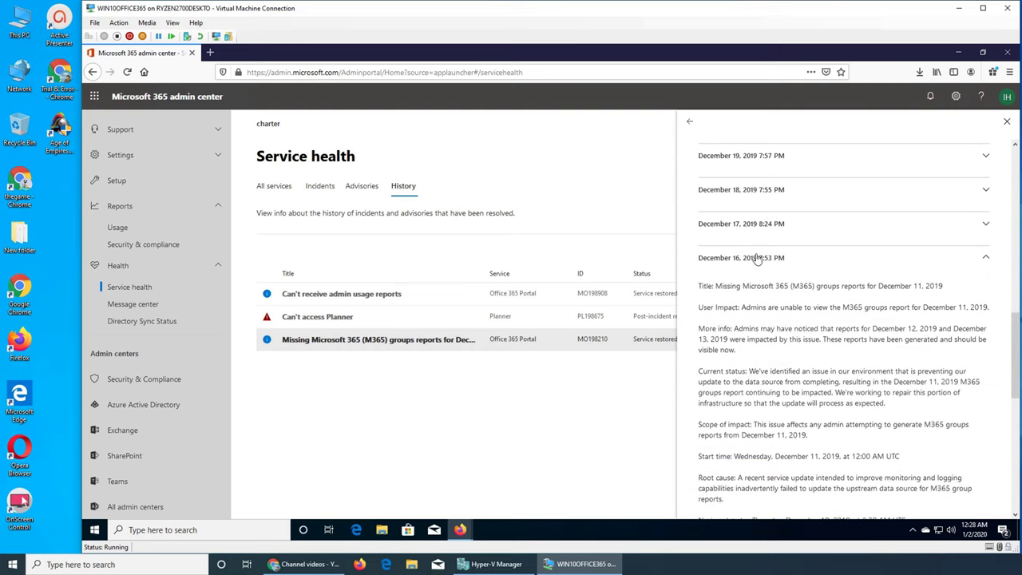
pyautogui.scroll(5, 878, 294)
pyautogui.click(789, 267)
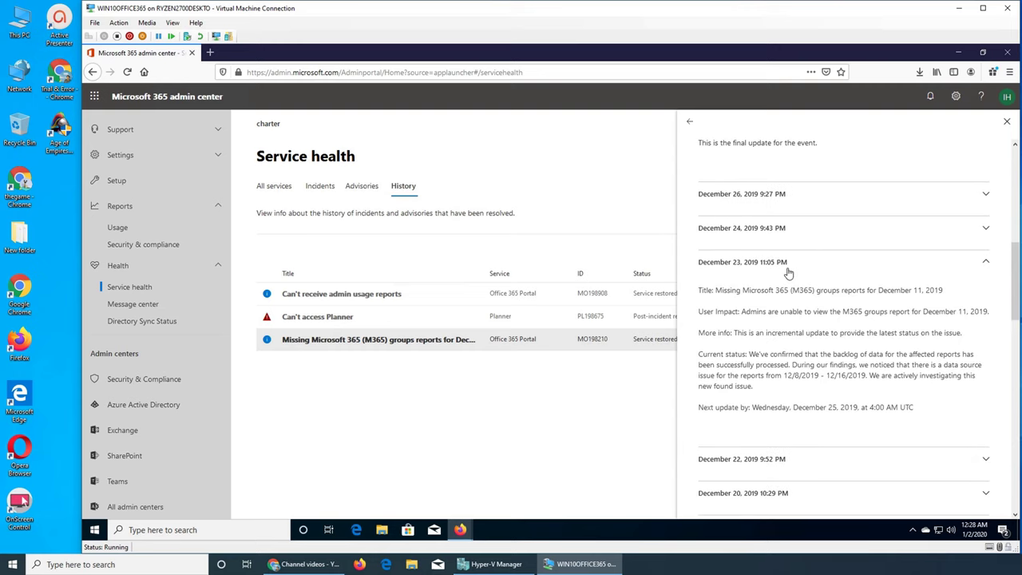
pyautogui.scroll(1, 838, 359)
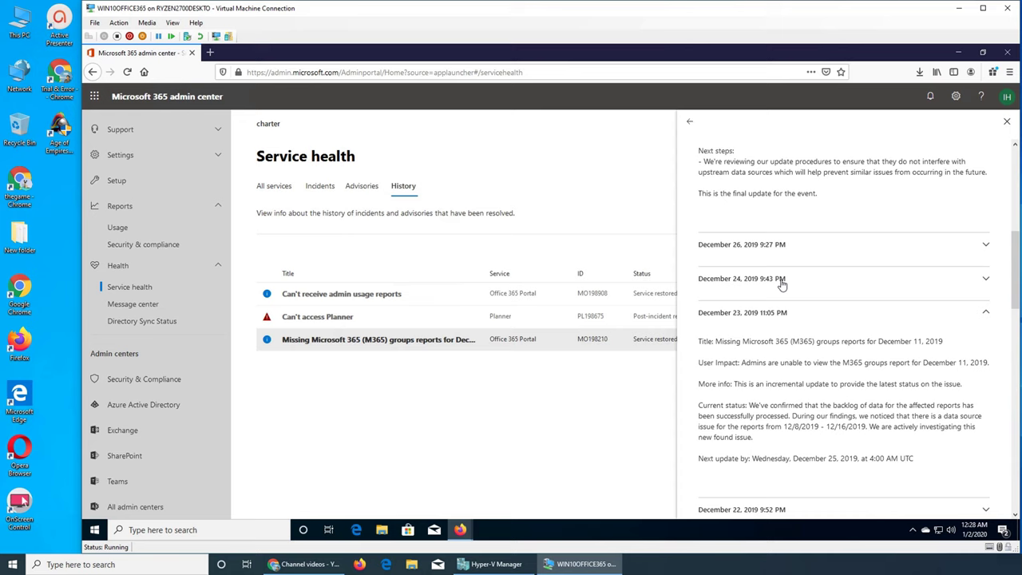
pyautogui.click(782, 288)
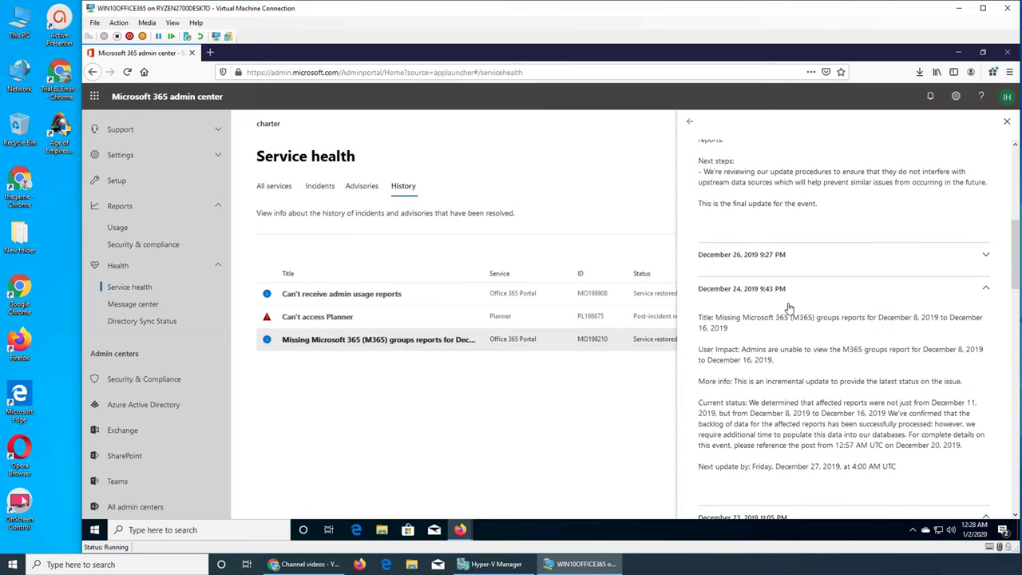
pyautogui.click(757, 259)
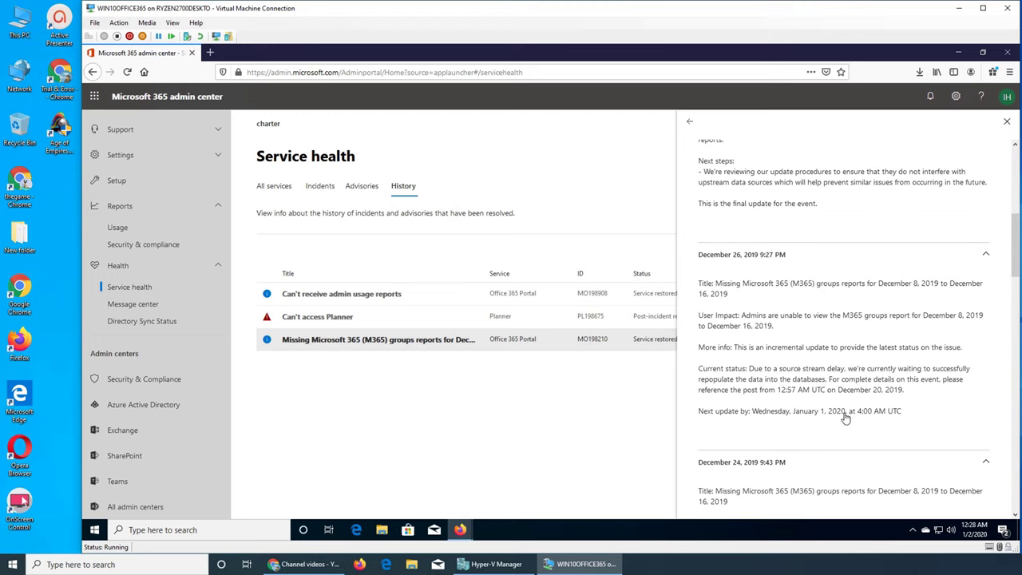
pyautogui.scroll(6, 846, 418)
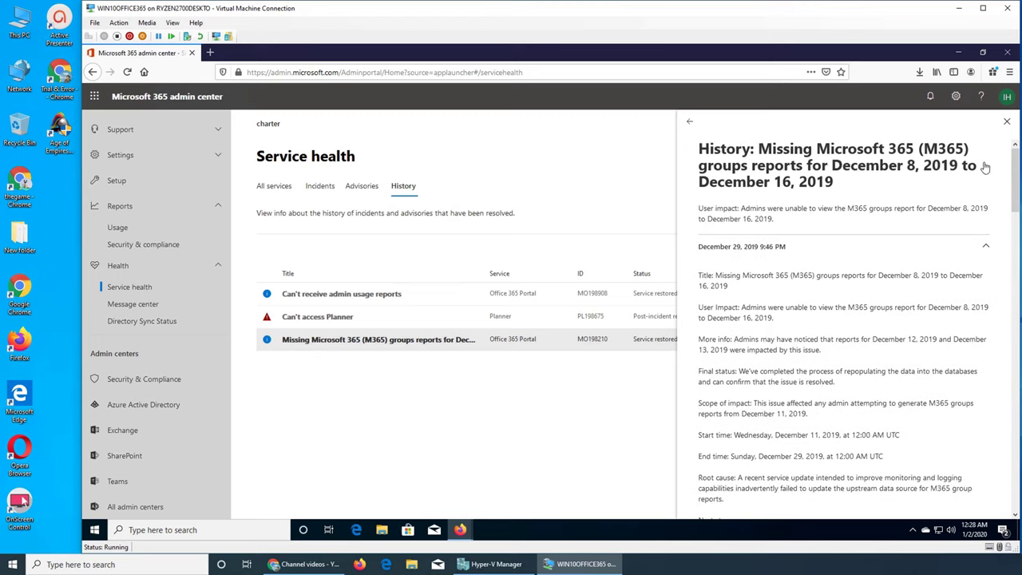
pyautogui.click(1006, 121)
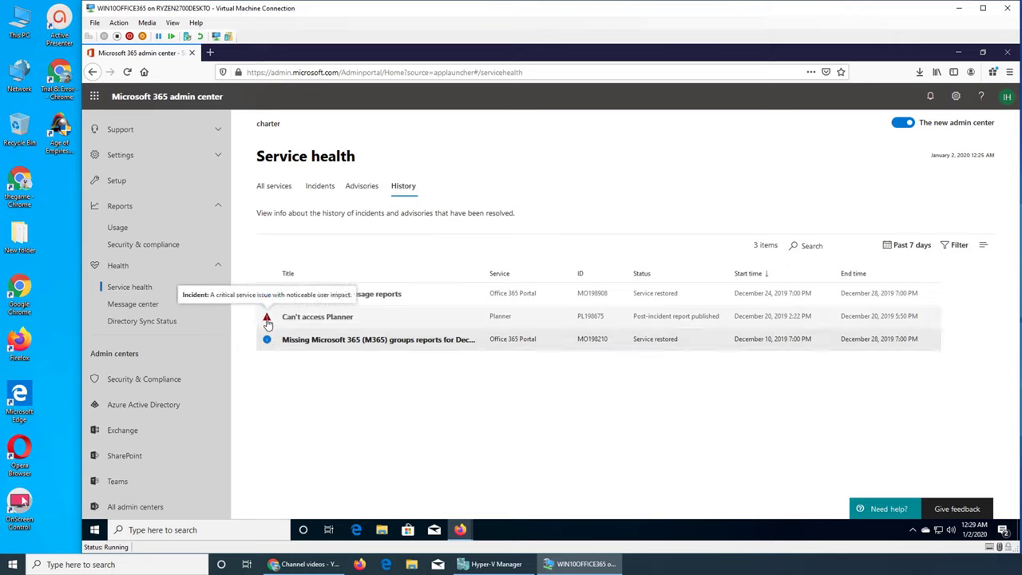
# Open the Can't access Planner incident details, showing its published post-incident report
pyautogui.click(311, 318)
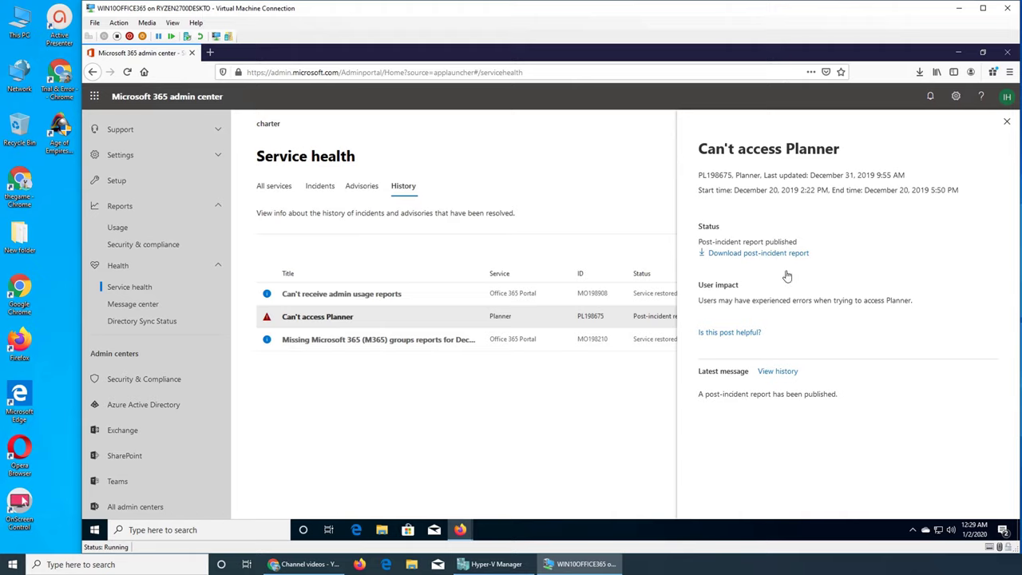
# Expand the Planner incident's December 20 (4:19 PM, 6:01 PM) and December 25 updates, then close the flyout
pyautogui.click(773, 377)
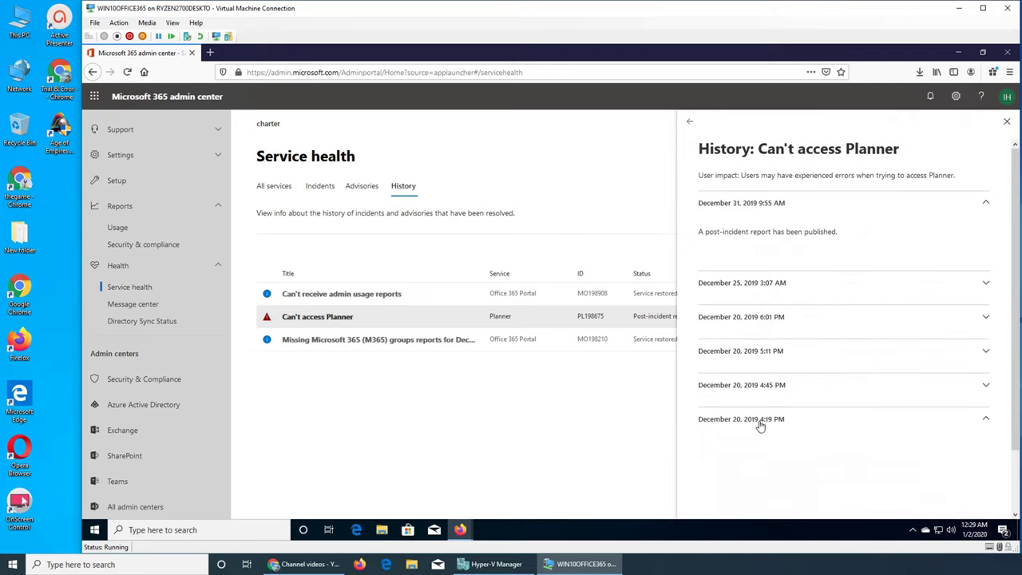
pyautogui.click(760, 420)
pyautogui.scroll(-1, 803, 402)
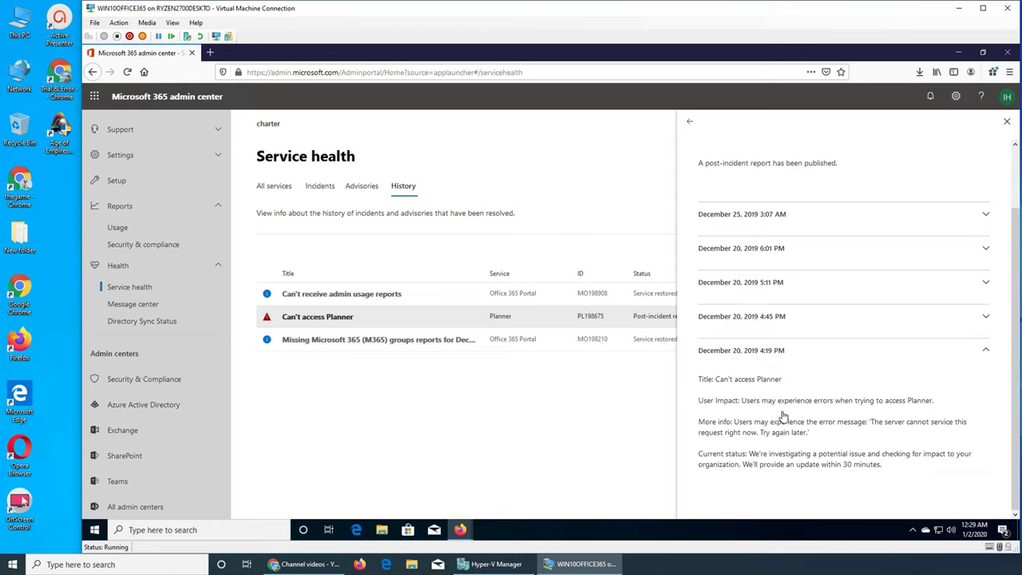
pyautogui.scroll(1, 811, 419)
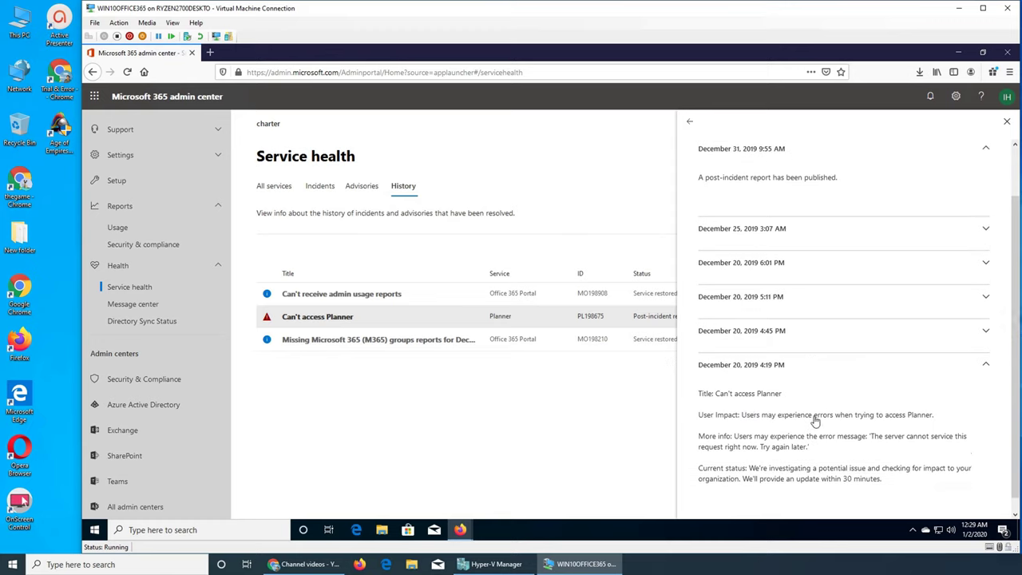
pyautogui.click(778, 324)
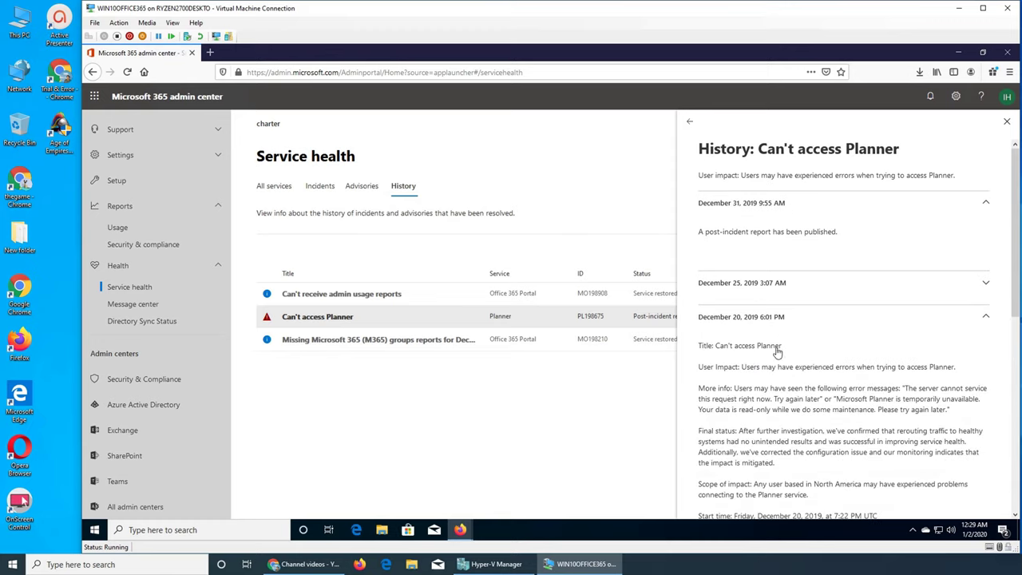
pyautogui.click(736, 294)
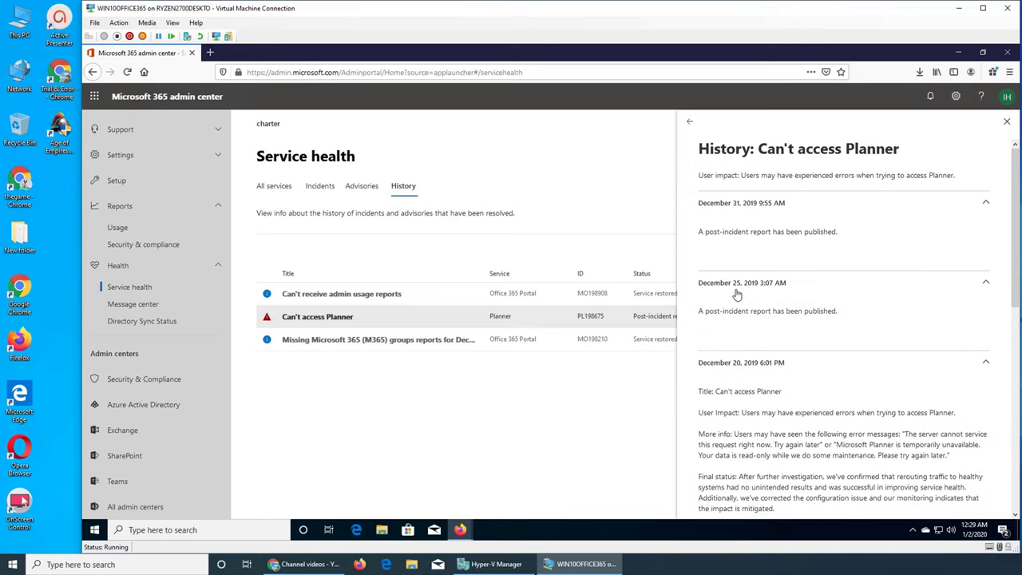
pyautogui.scroll(-3, 832, 376)
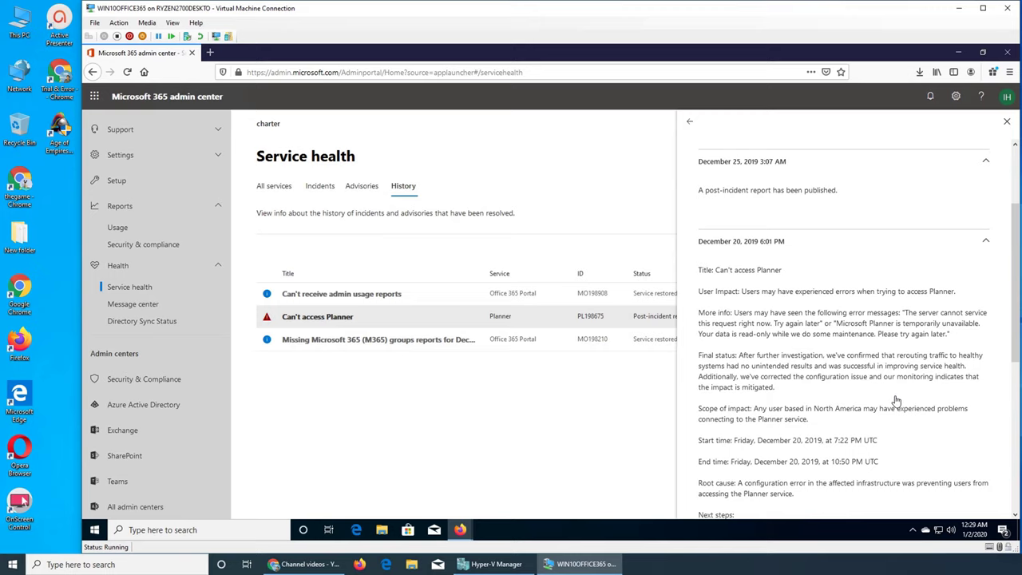
pyautogui.scroll(-5, 838, 411)
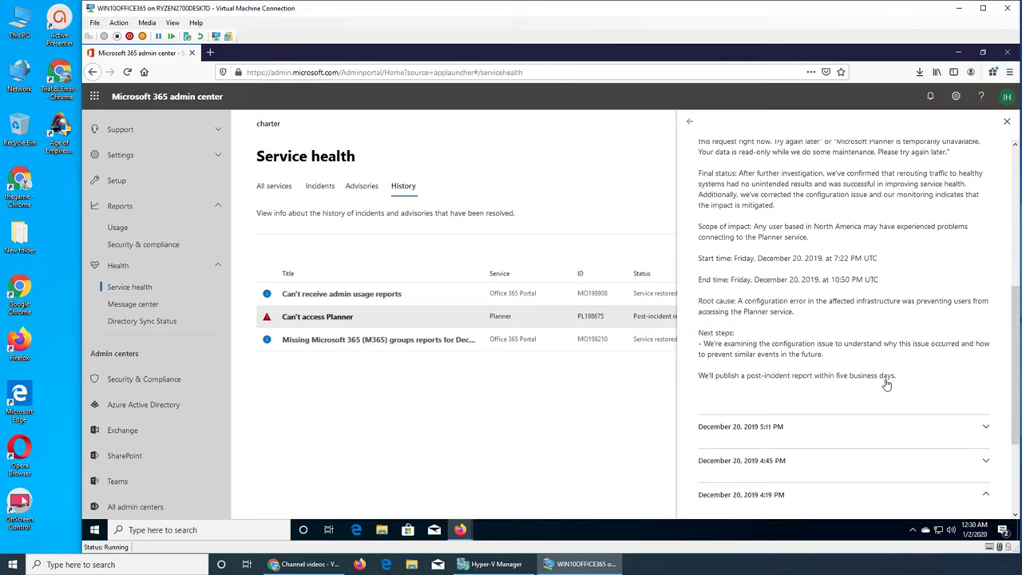
pyautogui.scroll(6, 898, 376)
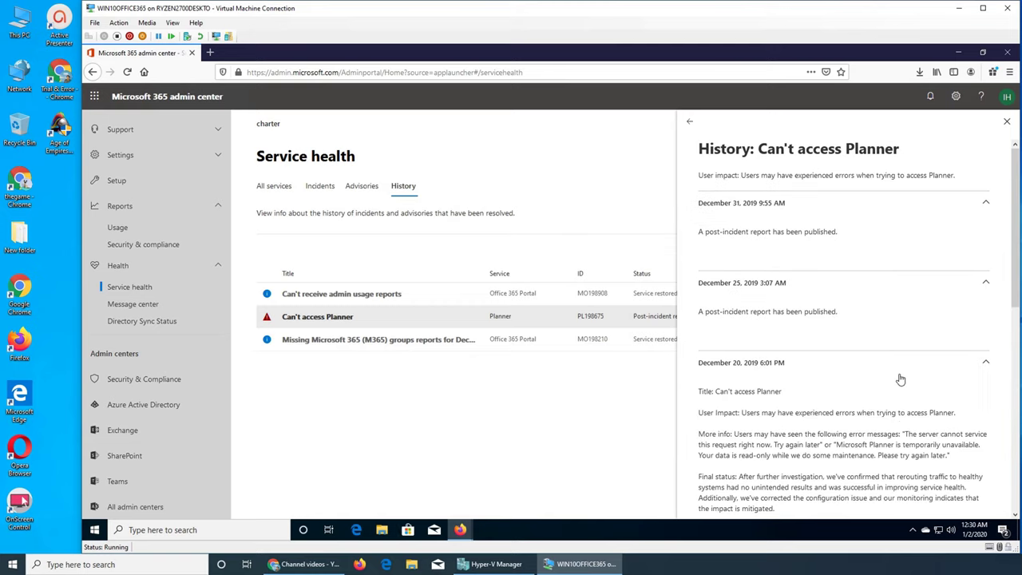
pyautogui.click(1006, 121)
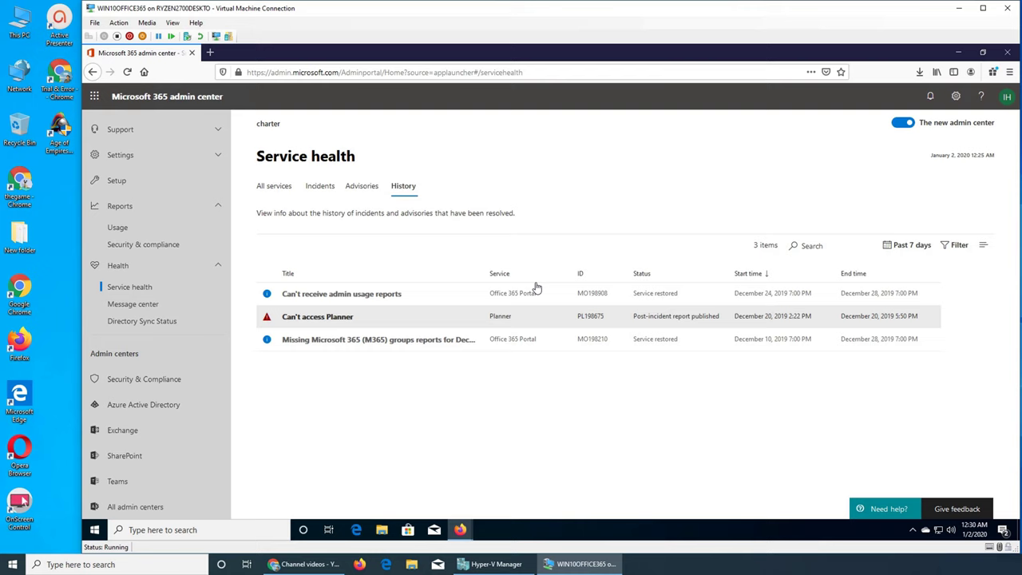
# Open the Can't receive admin usage reports incident and scroll through its Service restored final update
pyautogui.click(304, 296)
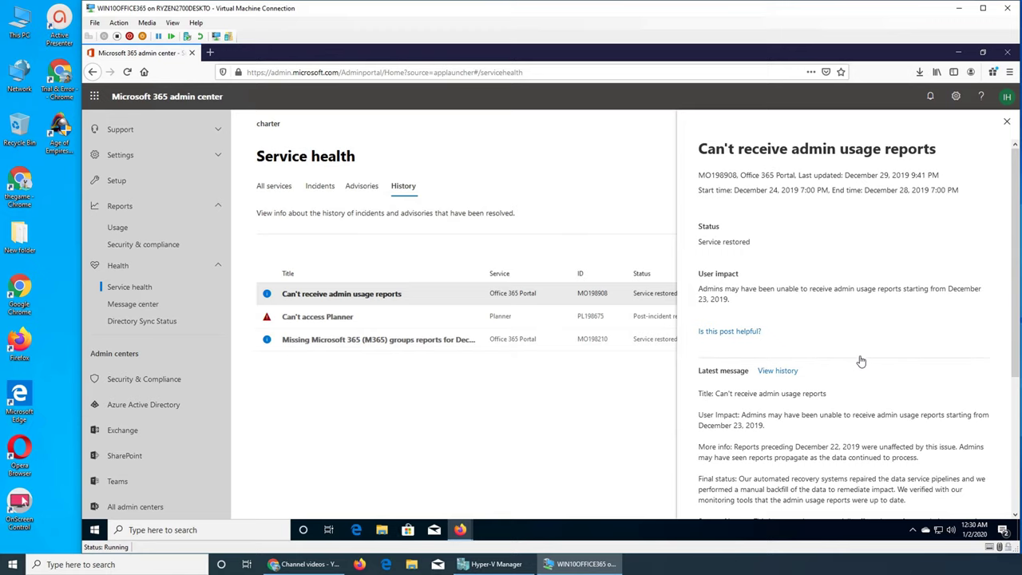
pyautogui.scroll(-5, 914, 238)
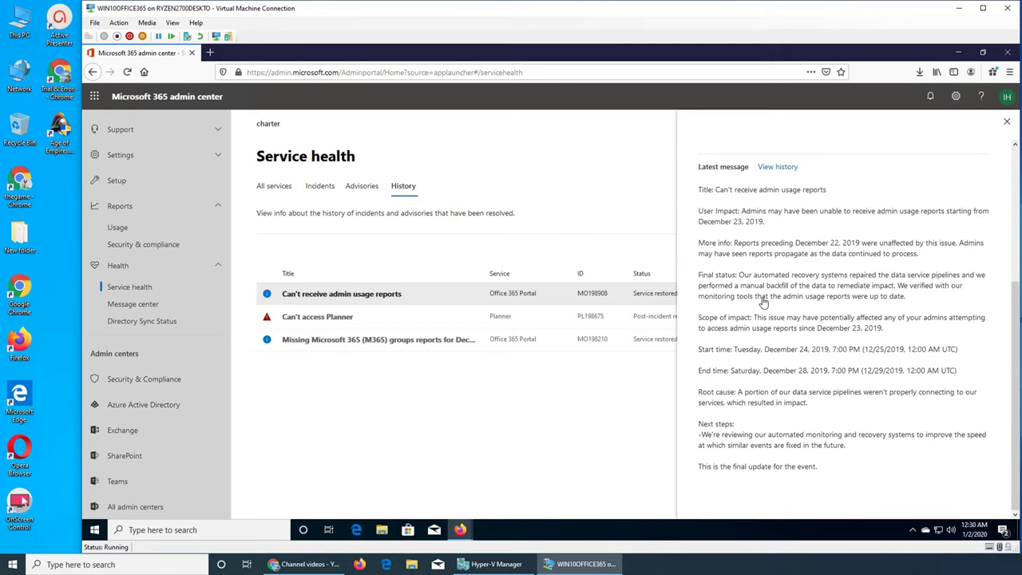
pyautogui.scroll(5, 763, 302)
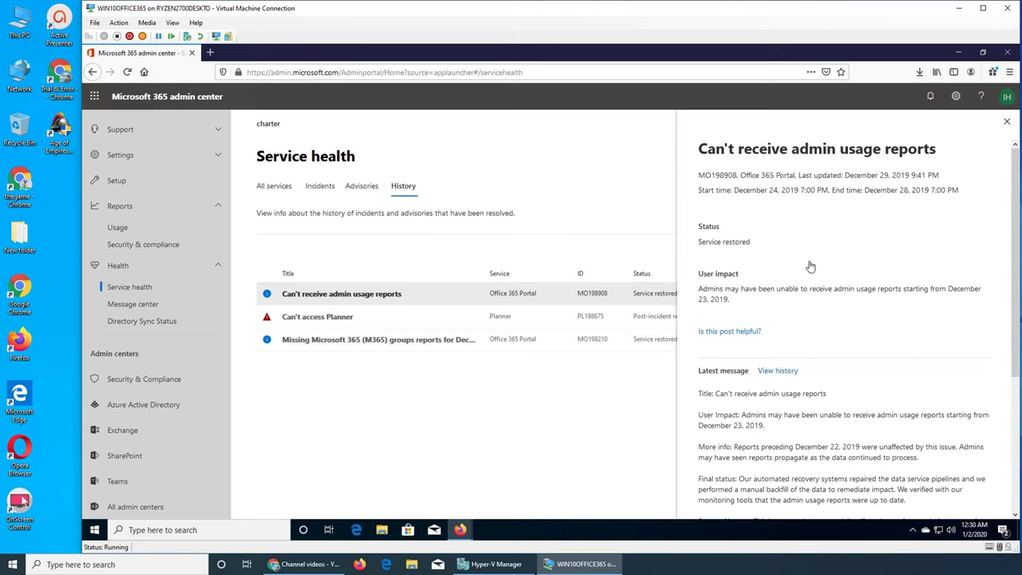
# Close the admin usage reports details to return to the History list of 3 resolved issues
pyautogui.click(1007, 122)
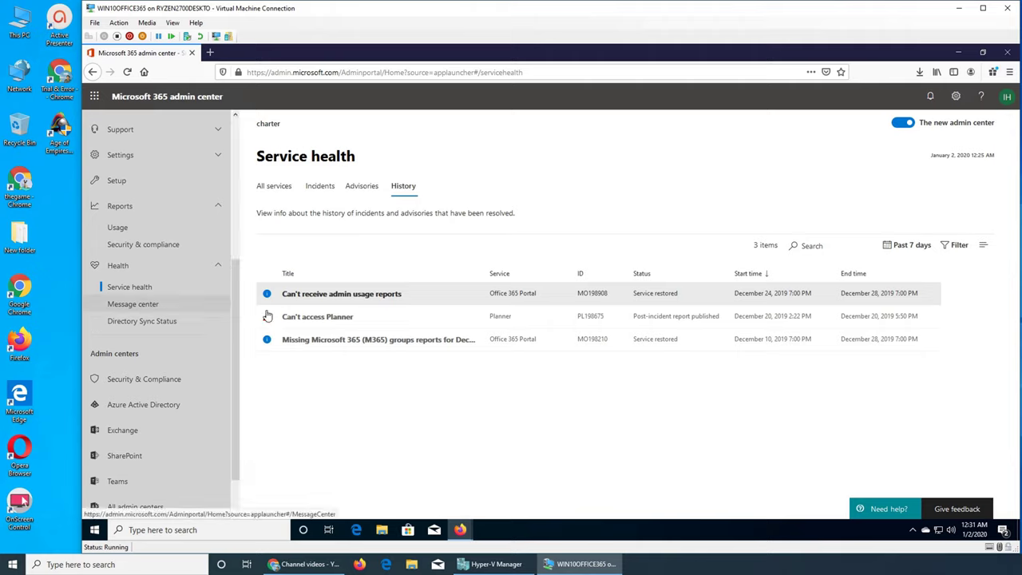
# Open the Message center listing 90 active messages about planned changes, sorted by last update
pyautogui.click(148, 303)
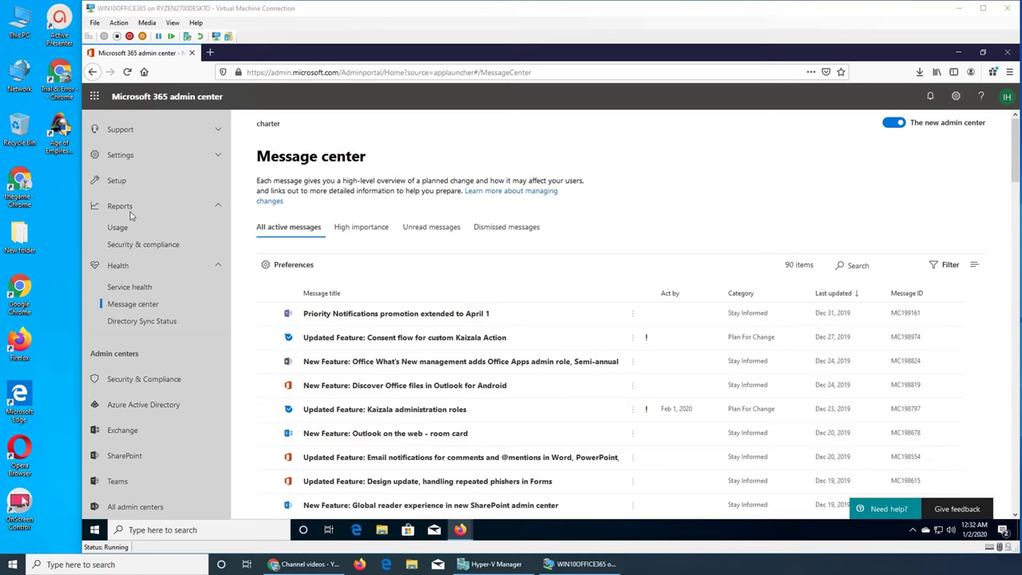
# Revisit Service health and the Exchange Online entry, then return to the 90-message Message center
pyautogui.click(138, 286)
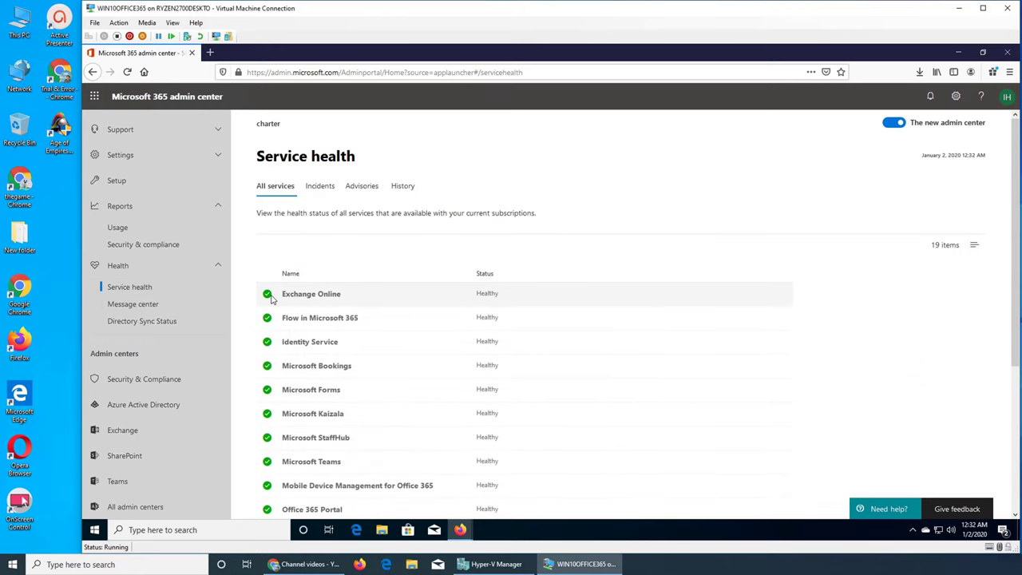
pyautogui.click(271, 297)
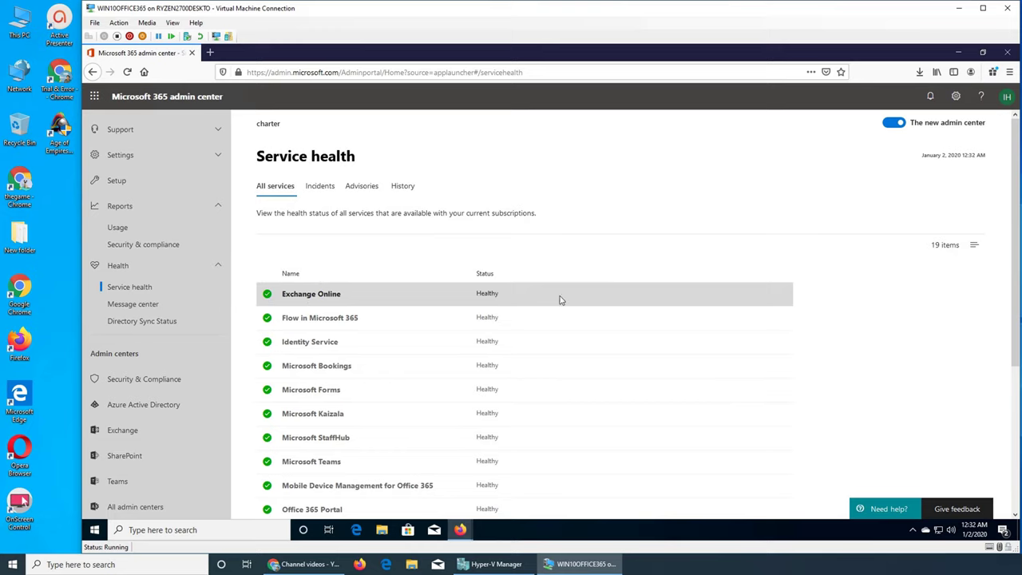
pyautogui.scroll(-3, 502, 305)
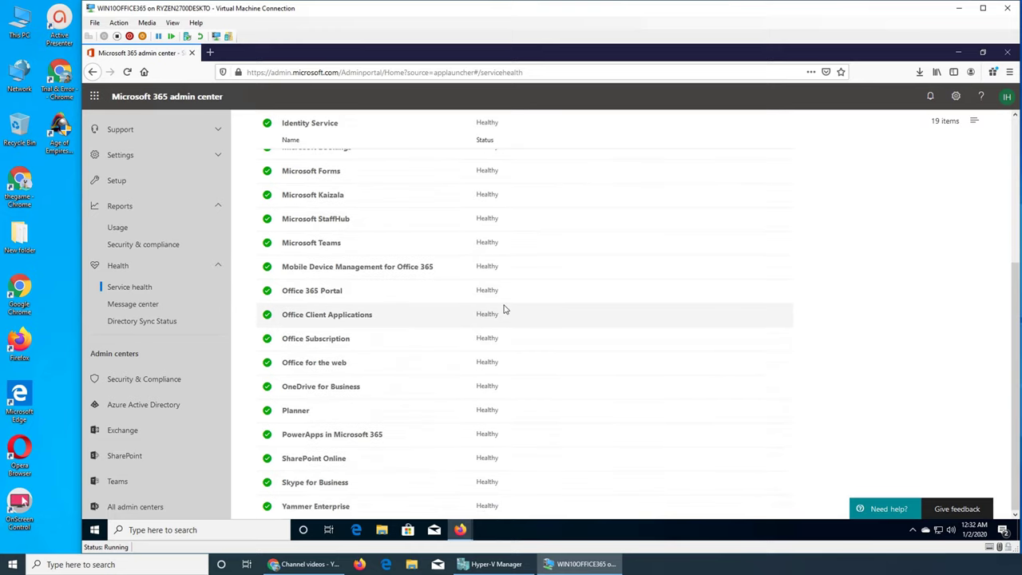
pyautogui.click(134, 304)
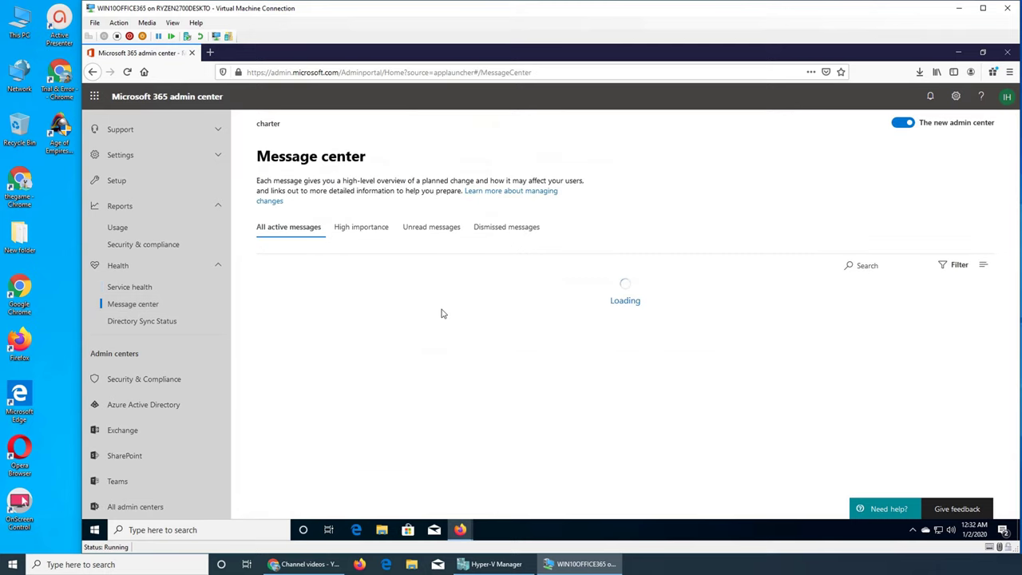
# Filter the Message center to High importance messages and scroll through them
pyautogui.click(362, 230)
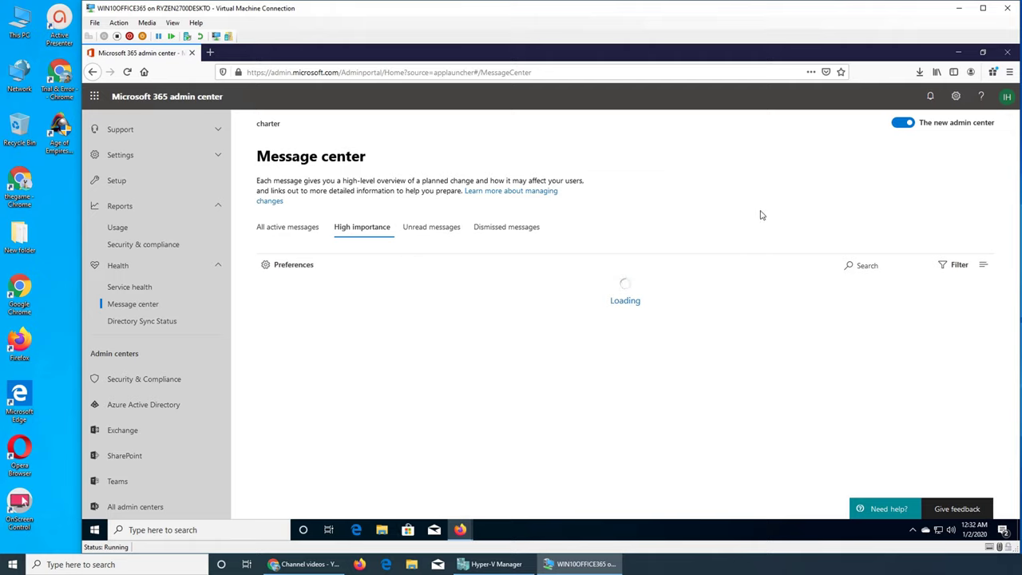
pyautogui.scroll(-2, 205, 393)
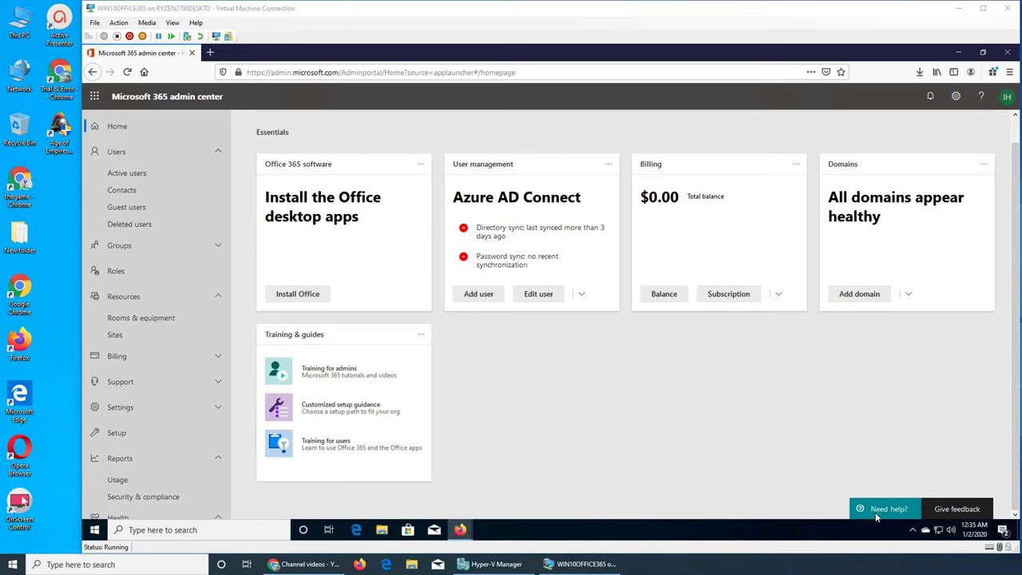
# Open the Contact support form and inspect its phone number and country calling code fields
pyautogui.click(874, 511)
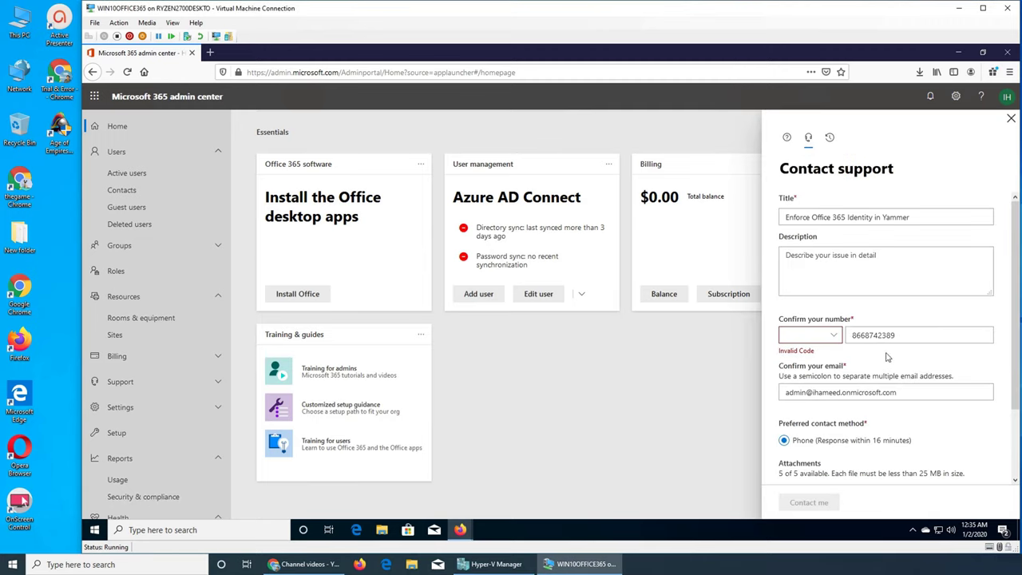
pyautogui.click(788, 139)
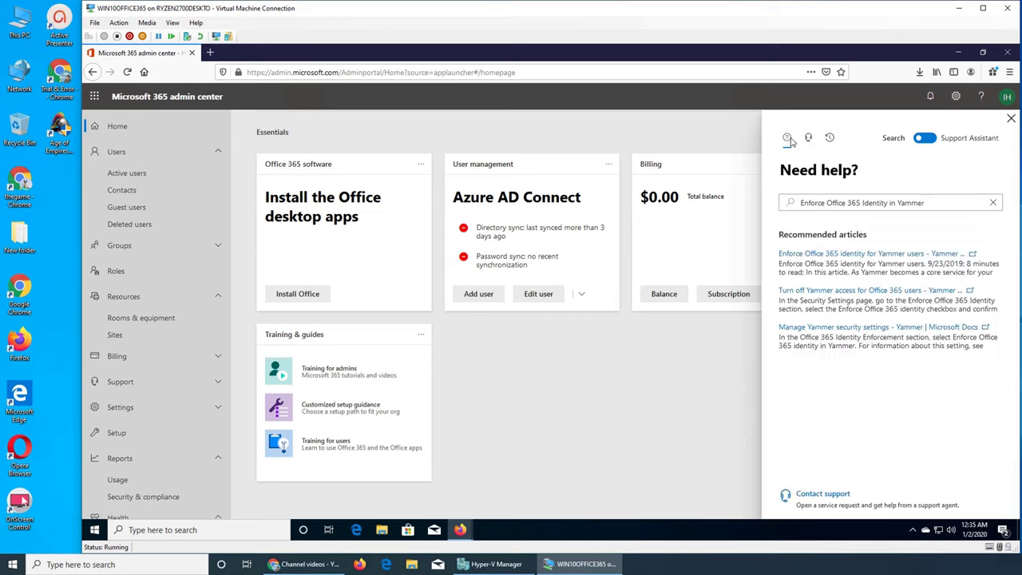
pyautogui.click(811, 142)
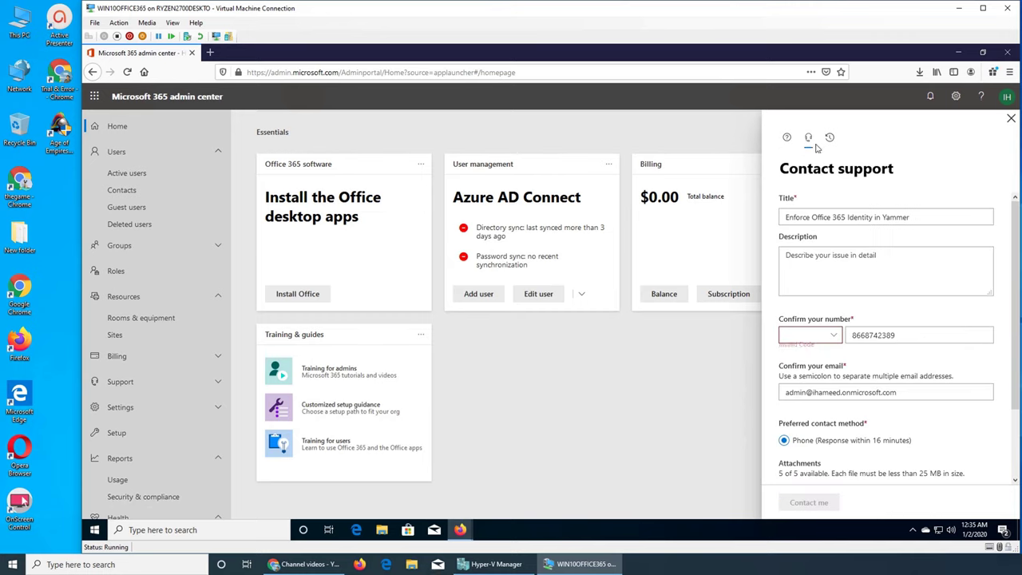
pyautogui.doubleClick(879, 338)
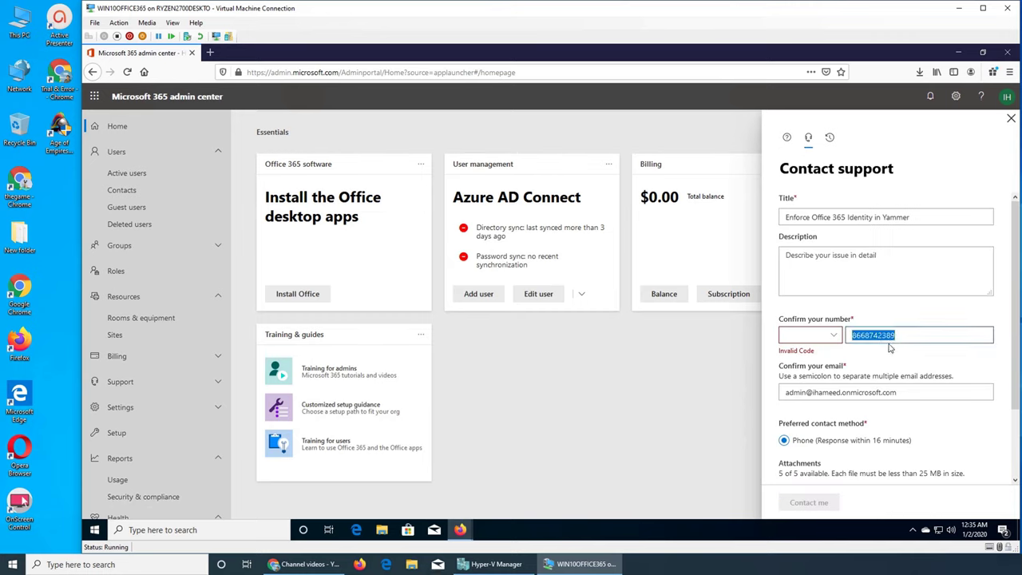
pyautogui.click(832, 336)
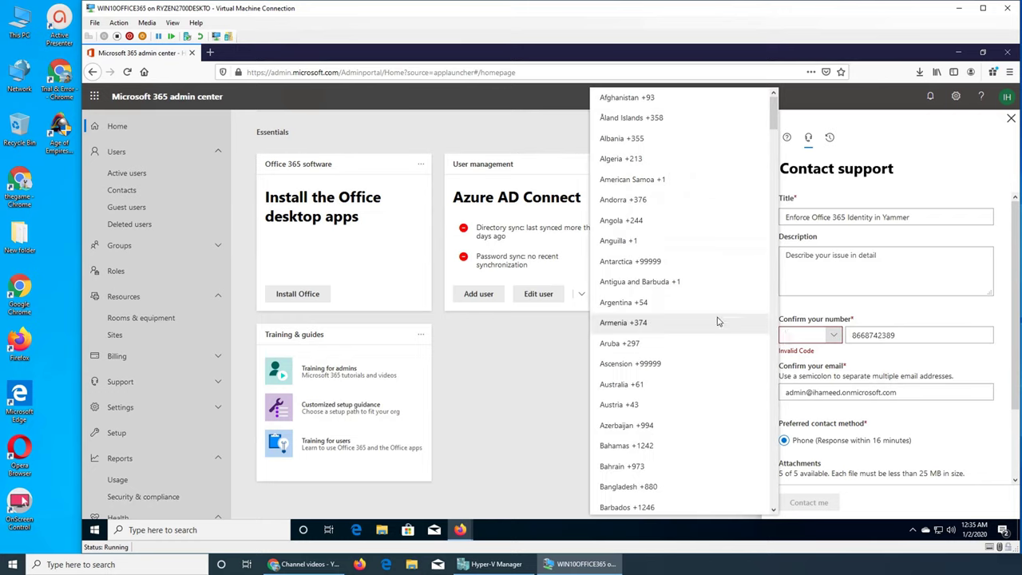
pyautogui.click(886, 364)
pyautogui.doubleClick(888, 338)
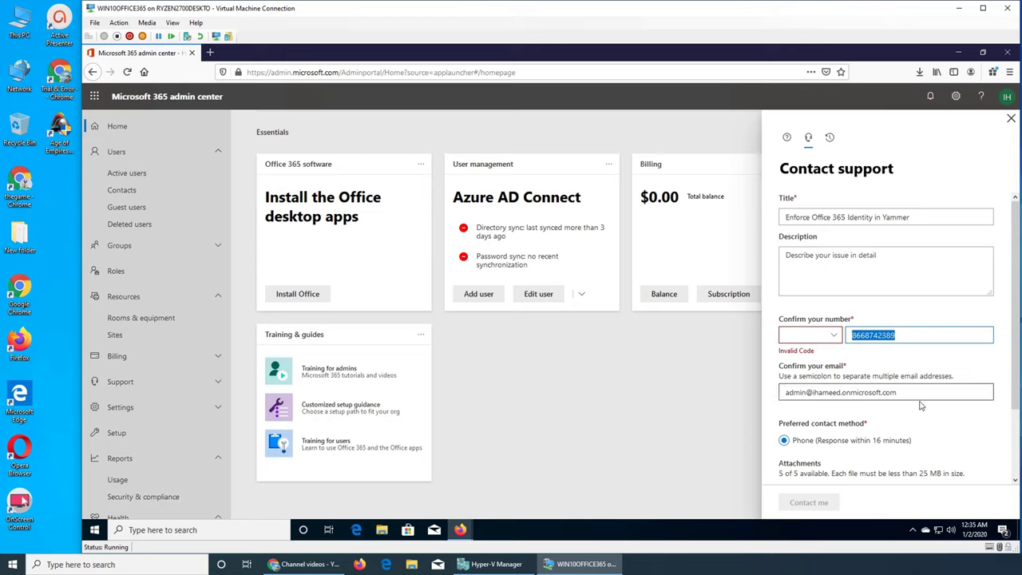
pyautogui.click(815, 268)
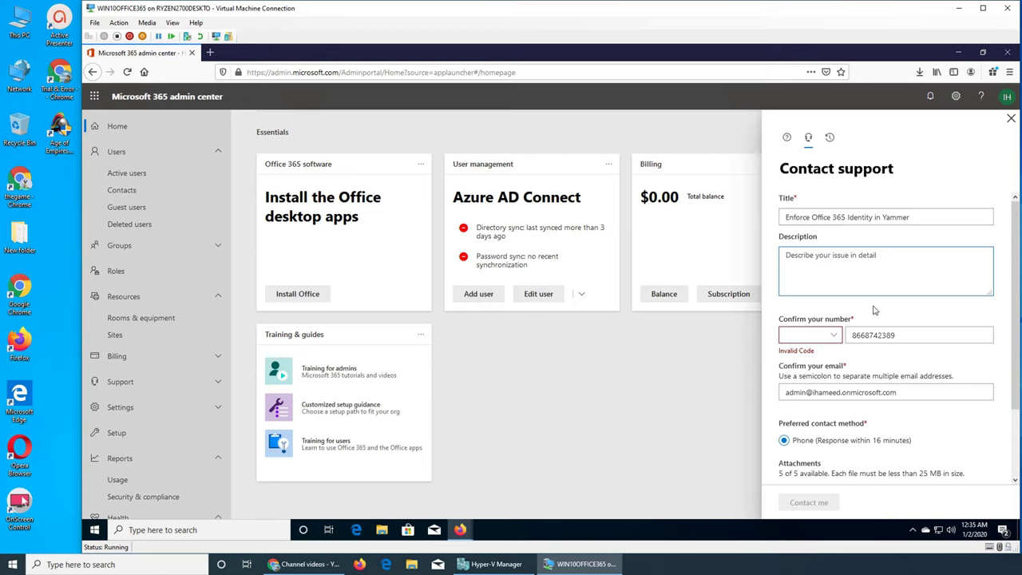
# Delete the phone number from the support form and view the empty service request history
pyautogui.doubleClick(877, 337)
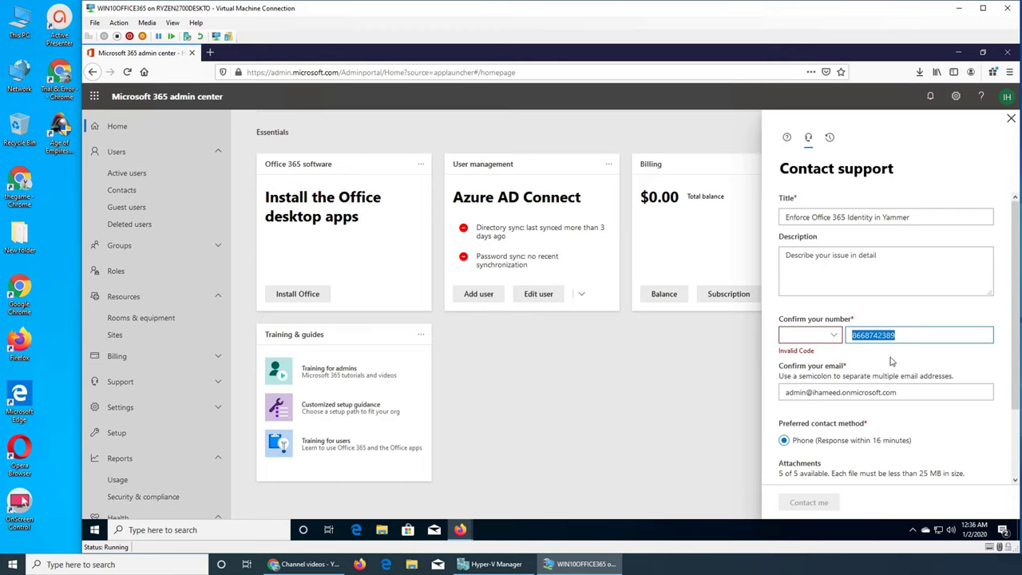
pyautogui.press('BackSpace')
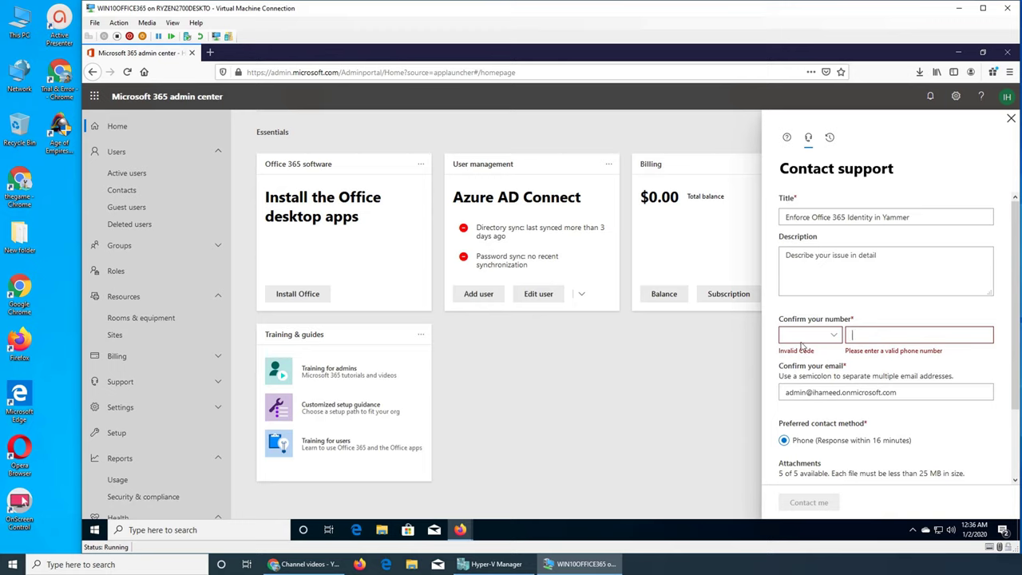
pyautogui.click(834, 337)
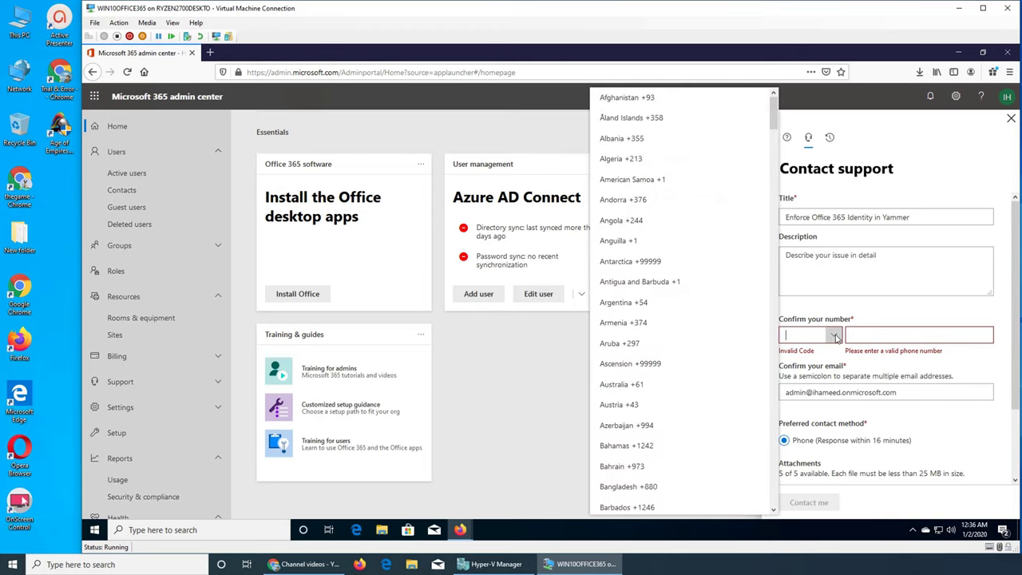
pyautogui.click(856, 288)
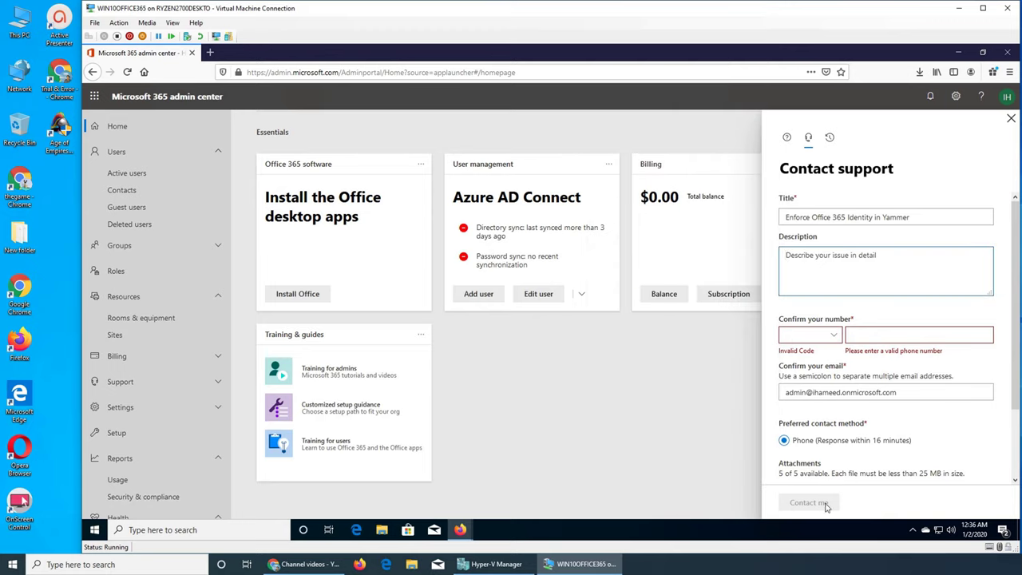
pyautogui.scroll(-2, 829, 461)
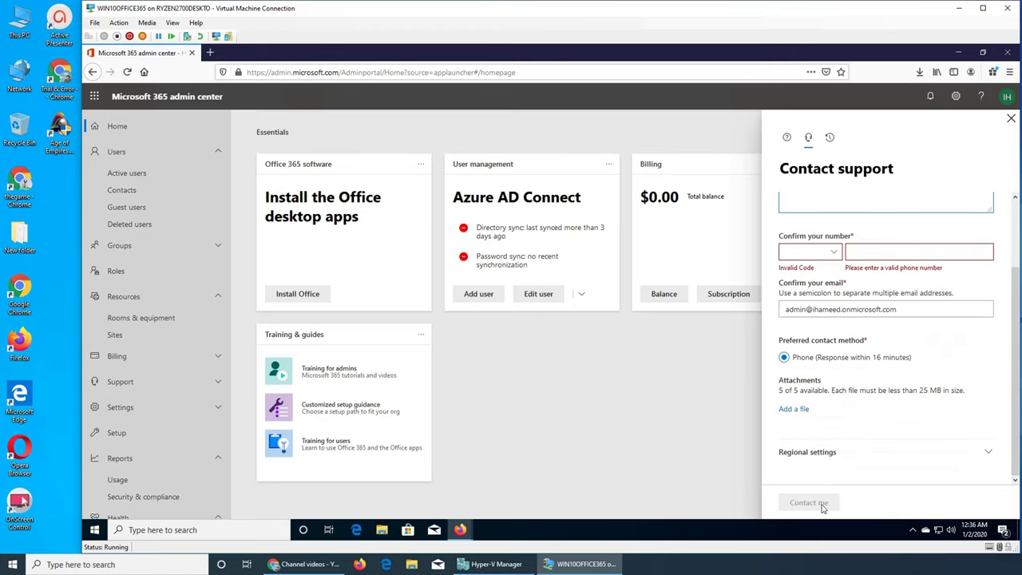
pyautogui.scroll(2, 840, 363)
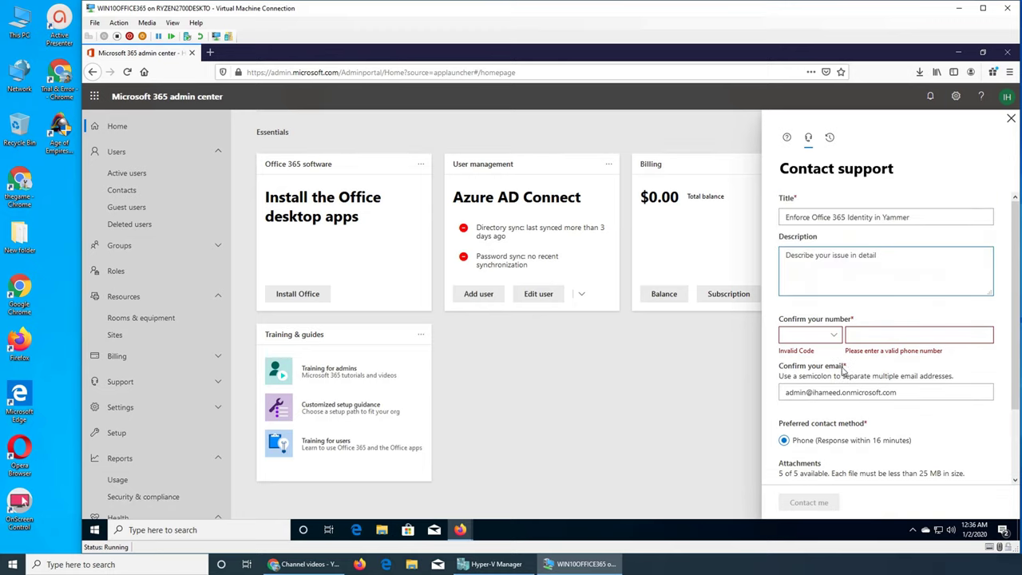
pyautogui.click(829, 141)
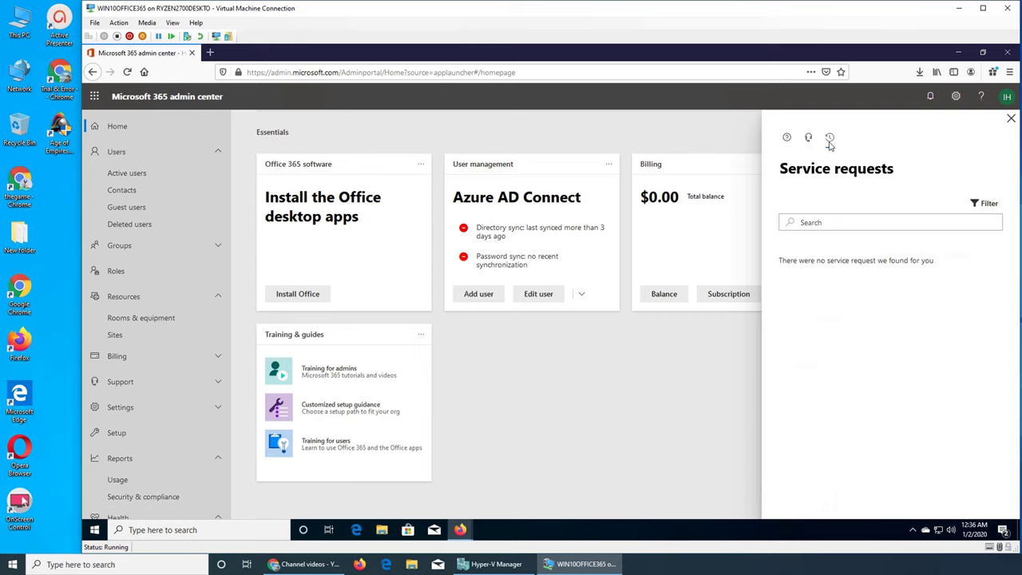
# Return to the help article search, then browse Service health and the Exchange Online entry
pyautogui.click(787, 140)
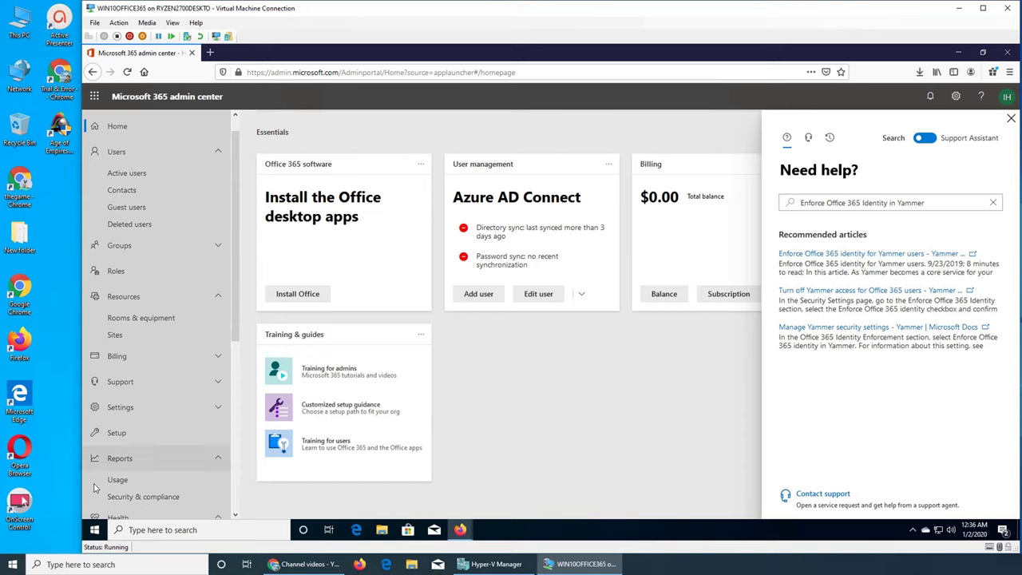
pyautogui.scroll(-4, 96, 478)
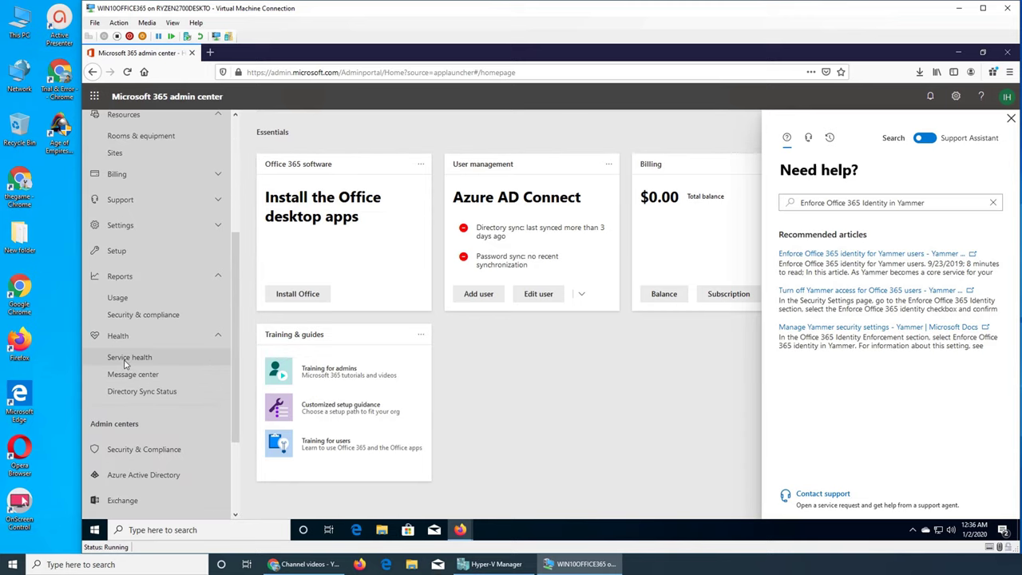
pyautogui.click(128, 359)
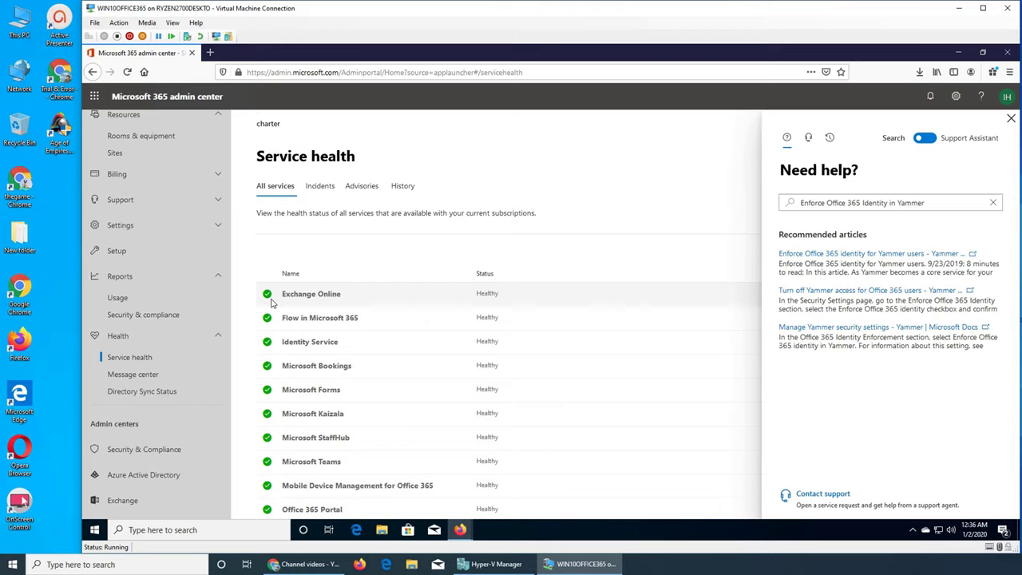
pyautogui.click(289, 297)
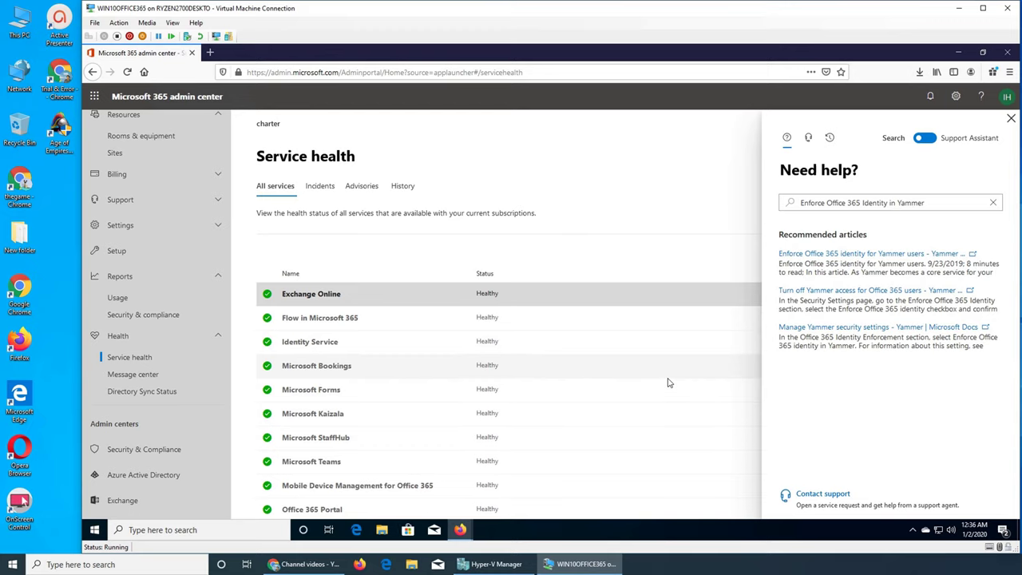
pyautogui.scroll(-3, 459, 408)
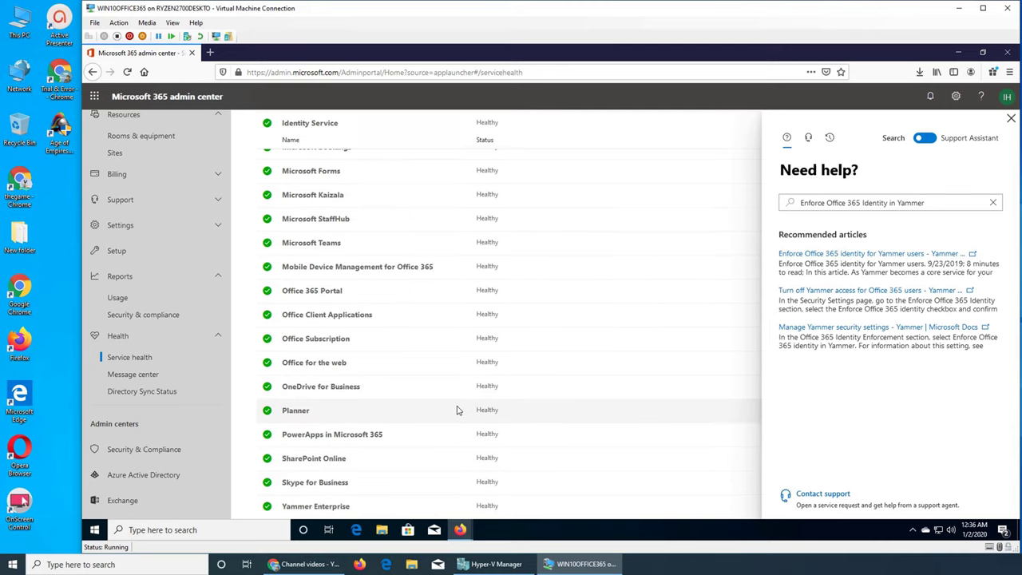
pyautogui.scroll(3, 457, 410)
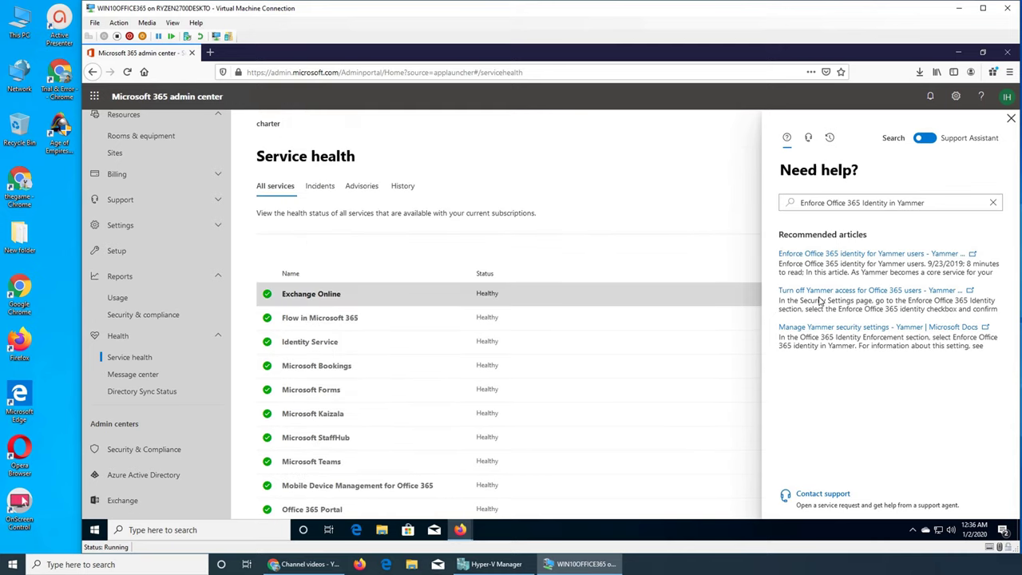
pyautogui.click(1010, 118)
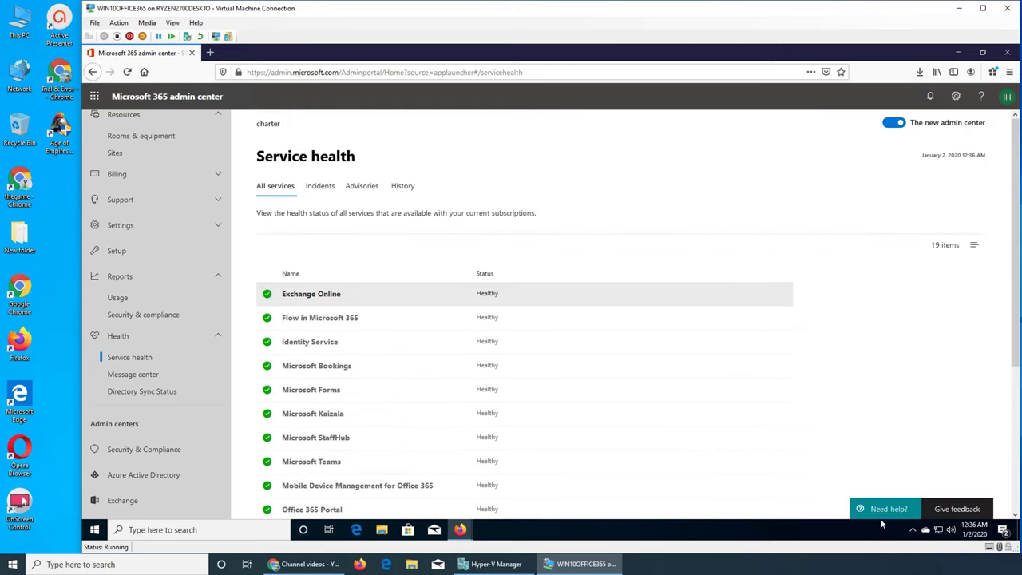
pyautogui.click(954, 511)
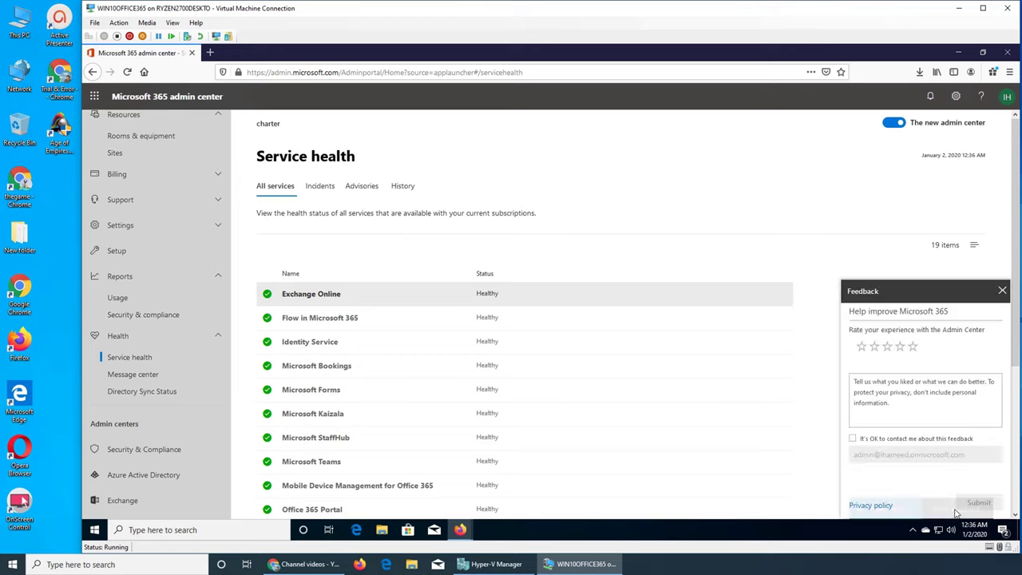
pyautogui.click(1002, 291)
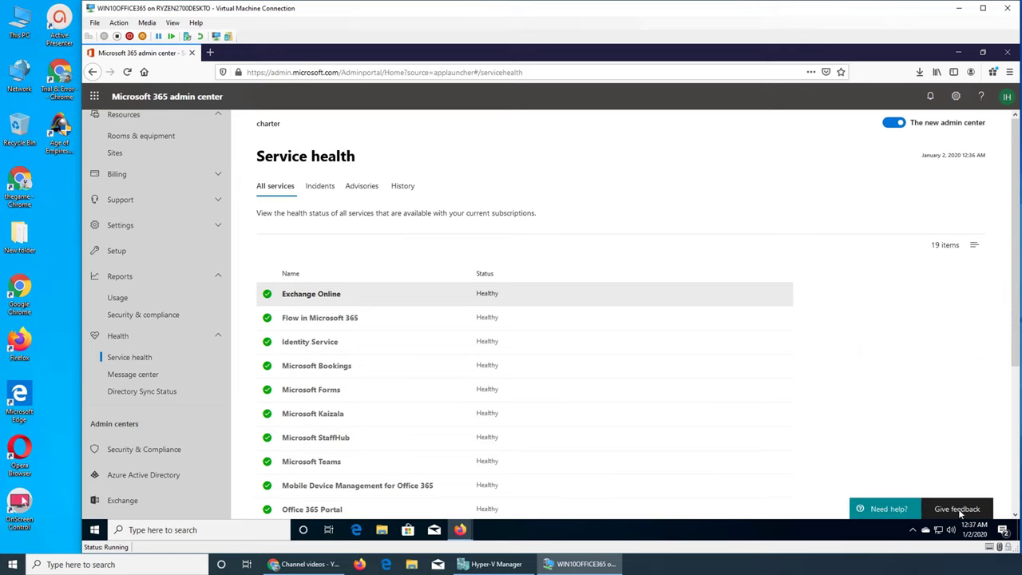